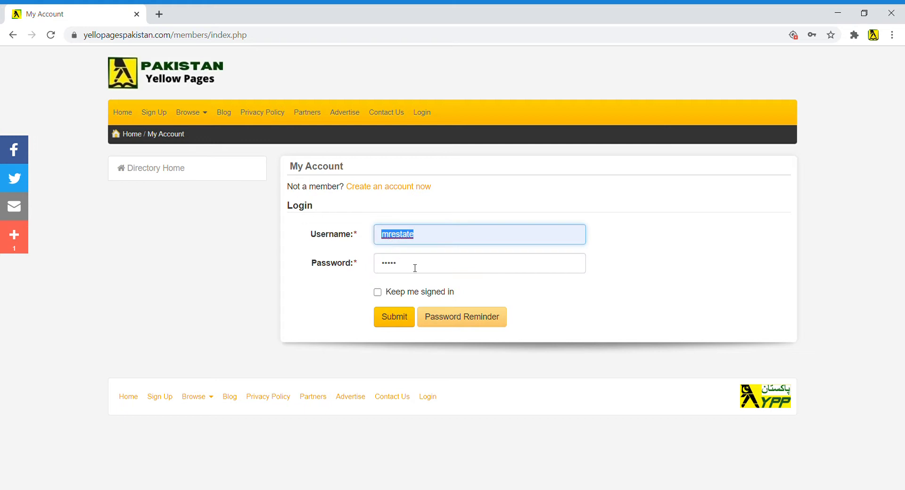
- Log in with the saved username and the account password, then choose Add a Listing
{"action": "left_click", "coordinate": [401, 322]}
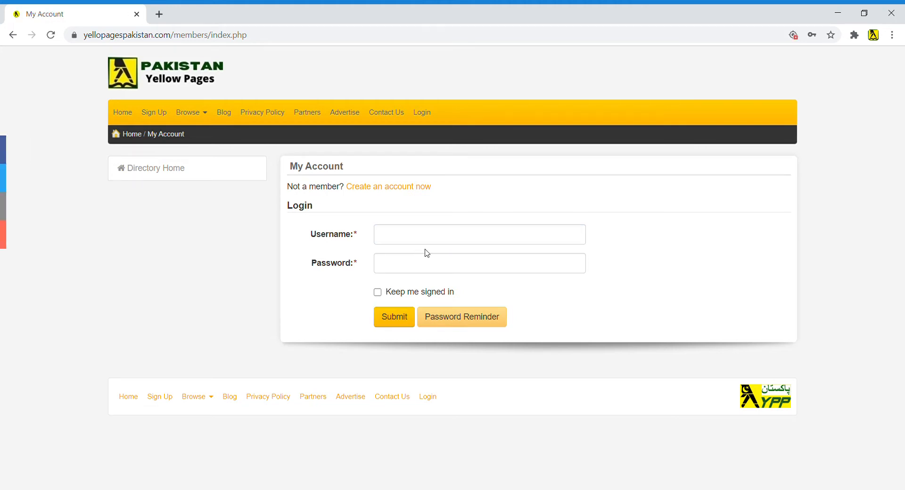
{"action": "left_click", "coordinate": [443, 243]}
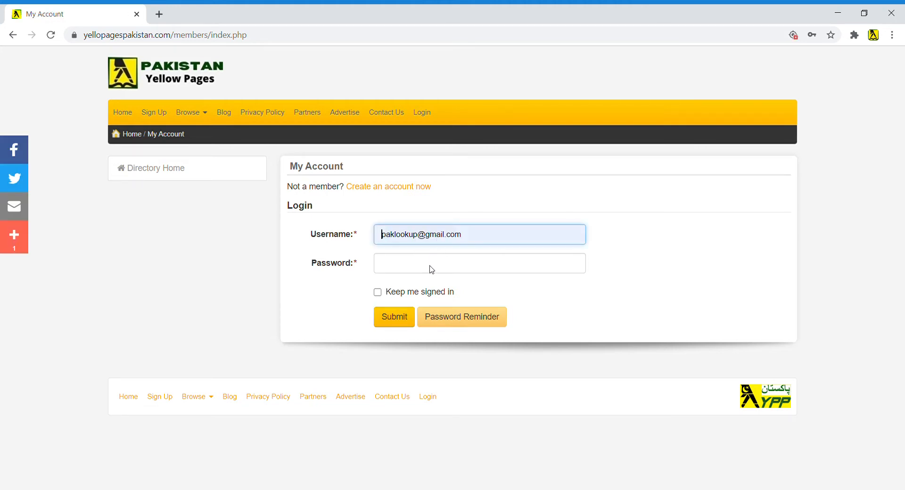
{"action": "left_click", "coordinate": [429, 288]}
{"action": "type", "text": "•"}
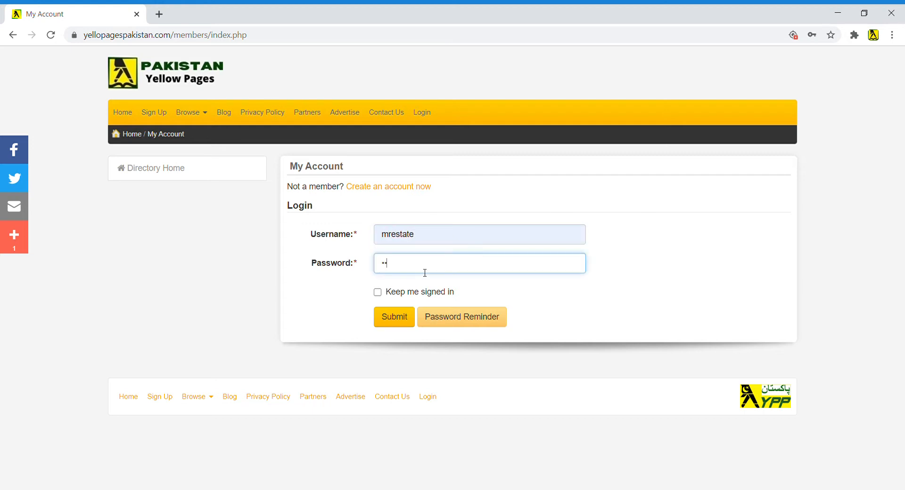
{"action": "left_click", "coordinate": [403, 317]}
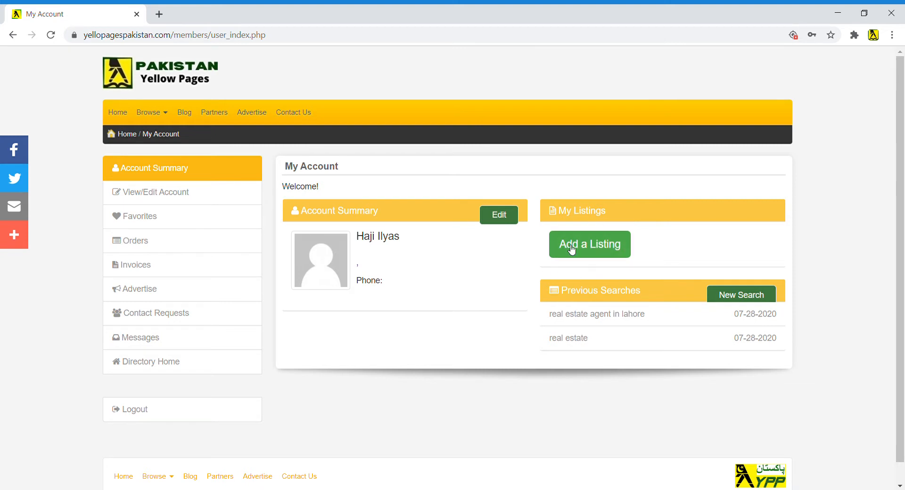
{"action": "left_click", "coordinate": [597, 252]}
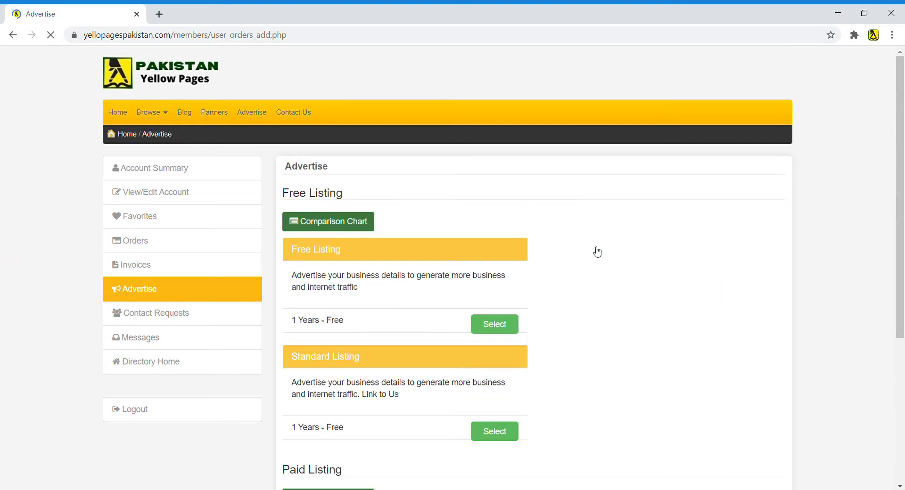
- Select the Free Listing (1 Years - Free) plan on the Advertise page
{"action": "scroll", "coordinate": [464, 326], "scroll_direction": "down", "scroll_amount": 2}
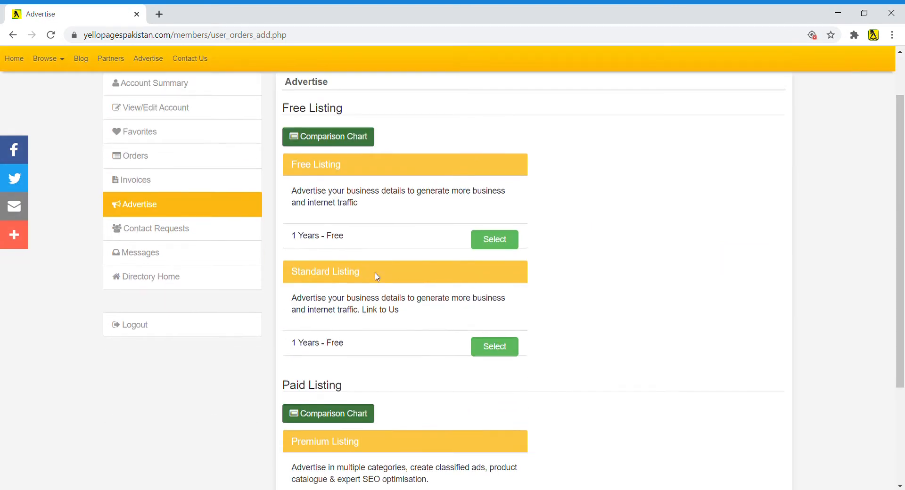
{"action": "left_click_drag", "start_coordinate": [296, 236], "coordinate": [363, 240]}
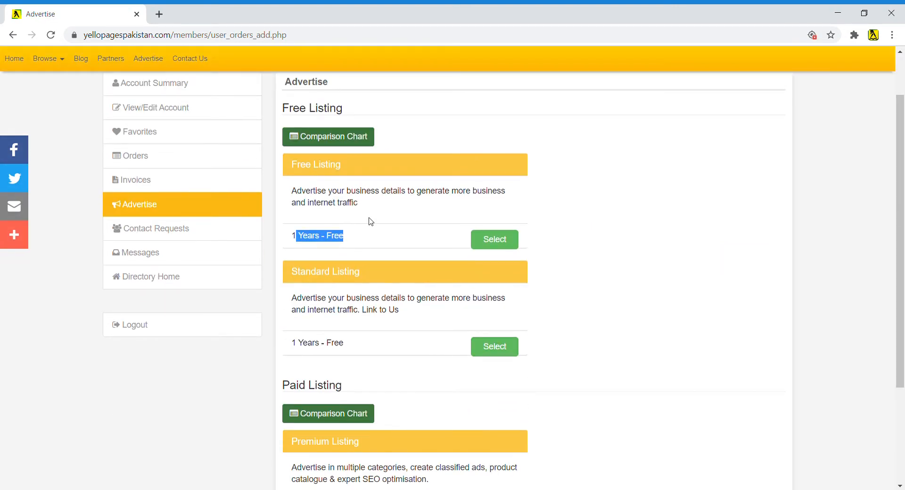
{"action": "left_click", "coordinate": [497, 242]}
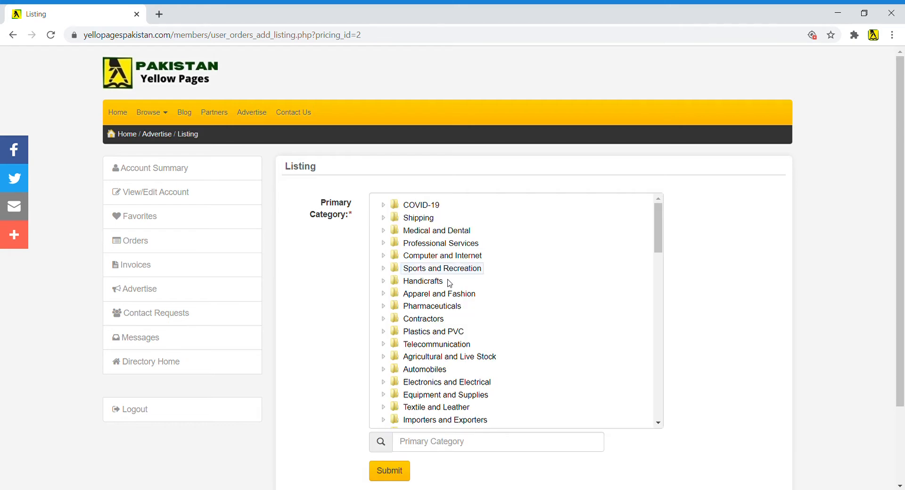
- Search 'real estate', pick Real Estate Agents under Construction and Real Estate, and submit
{"action": "scroll", "coordinate": [457, 318], "scroll_direction": "down", "scroll_amount": 1}
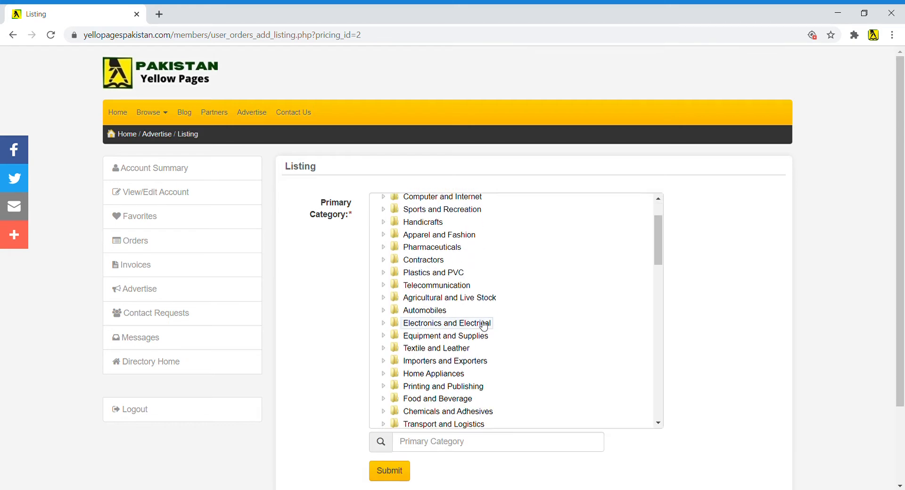
{"action": "scroll", "coordinate": [455, 365], "scroll_direction": "down", "scroll_amount": 3}
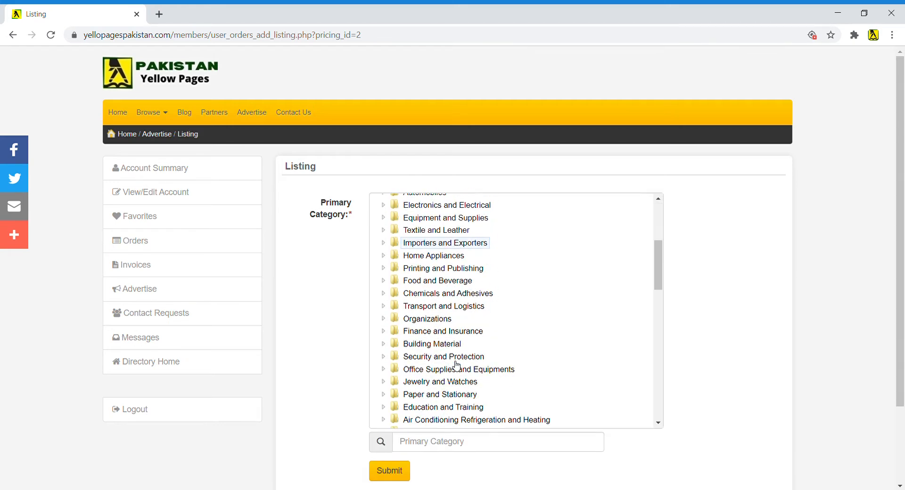
{"action": "left_click", "coordinate": [453, 448]}
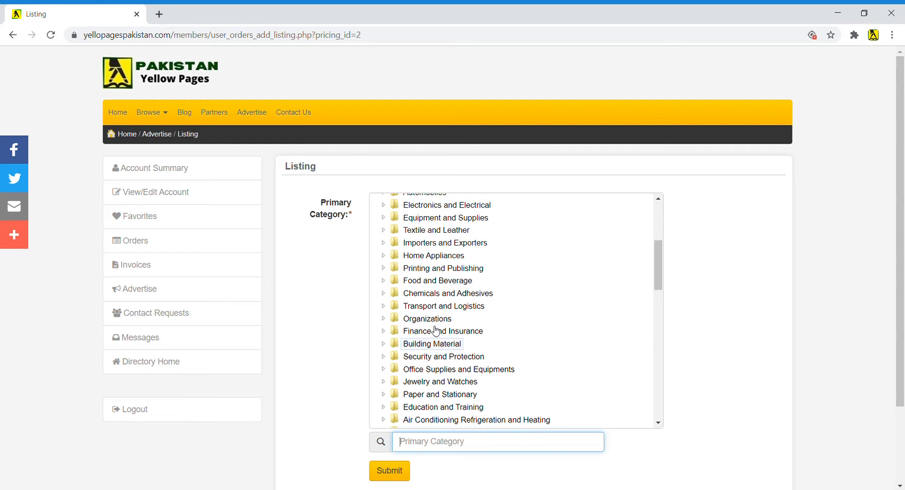
{"action": "left_click", "coordinate": [429, 466]}
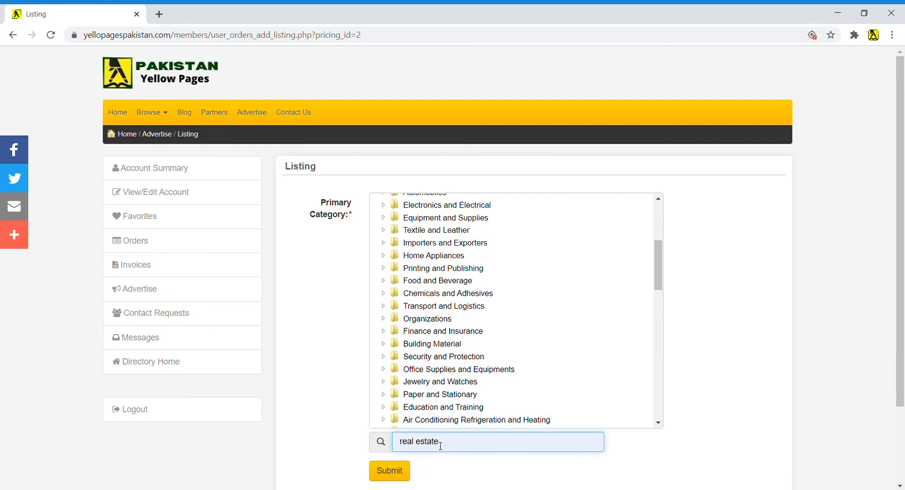
{"action": "scroll", "coordinate": [582, 422], "scroll_direction": "down", "scroll_amount": 3}
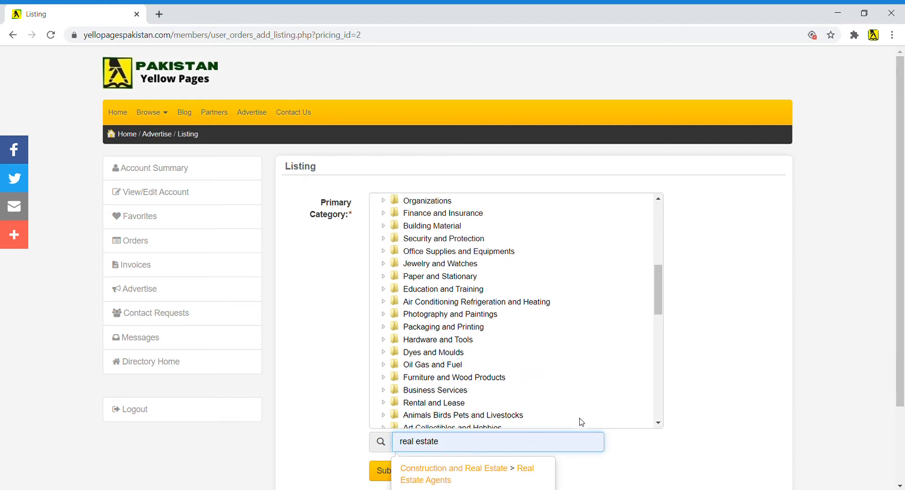
{"action": "scroll", "coordinate": [525, 469], "scroll_direction": "down", "scroll_amount": 2}
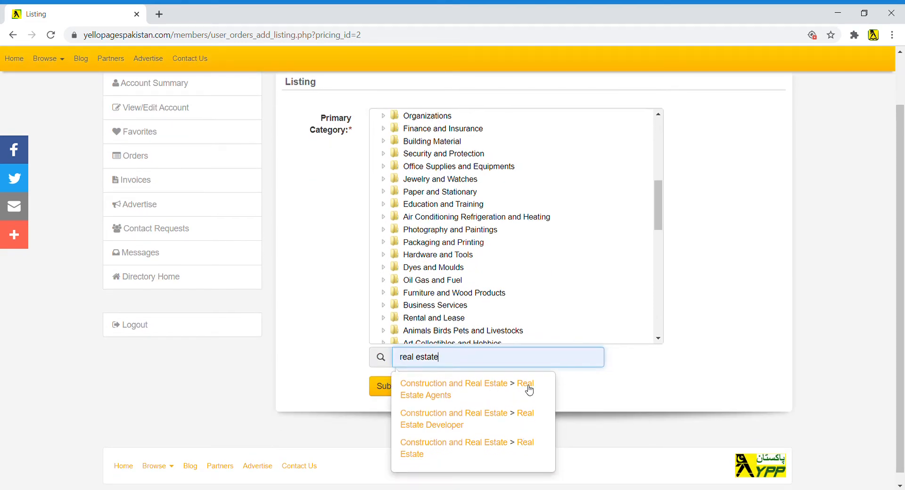
{"action": "left_click", "coordinate": [529, 389]}
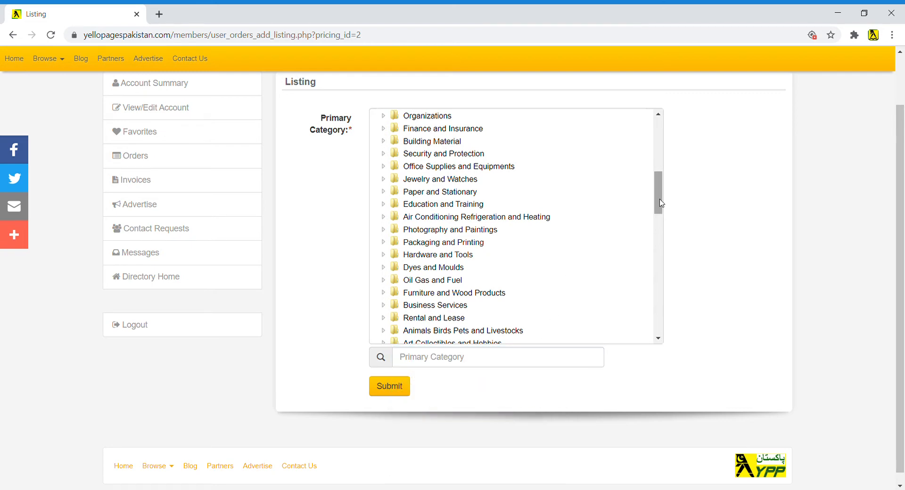
{"action": "left_click_drag", "start_coordinate": [659, 192], "coordinate": [665, 247]}
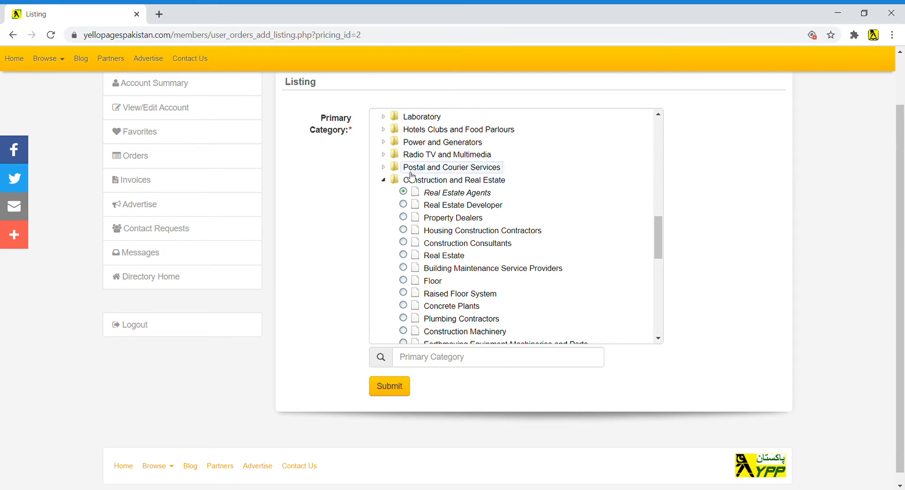
{"action": "left_click", "coordinate": [401, 388]}
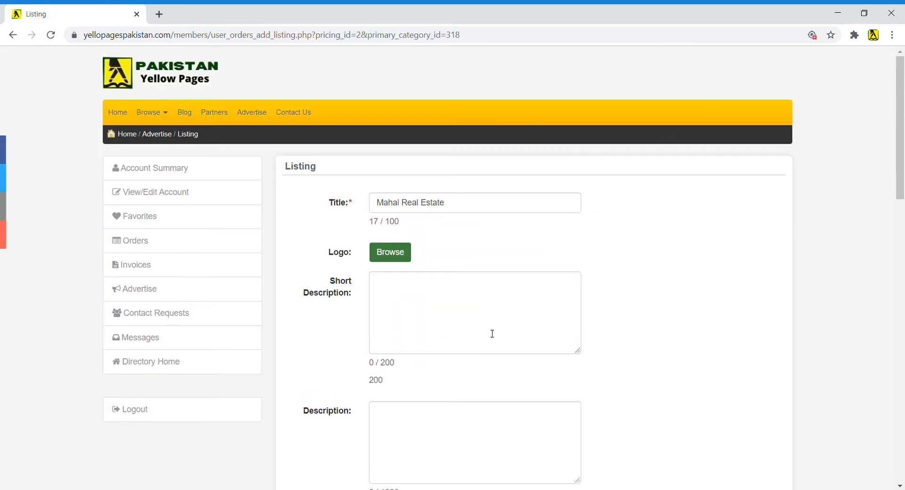
- Attach logo.jpg as the Mahal Real Estate listing logo
{"action": "scroll", "coordinate": [497, 327], "scroll_direction": "down", "scroll_amount": 2}
{"action": "scroll", "coordinate": [497, 327], "scroll_direction": "up", "scroll_amount": 2}
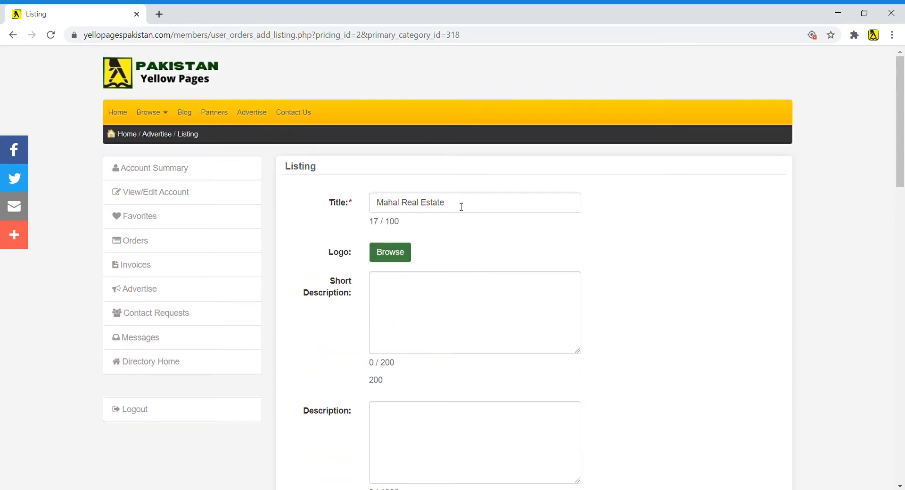
{"action": "left_click_drag", "start_coordinate": [461, 204], "coordinate": [379, 210]}
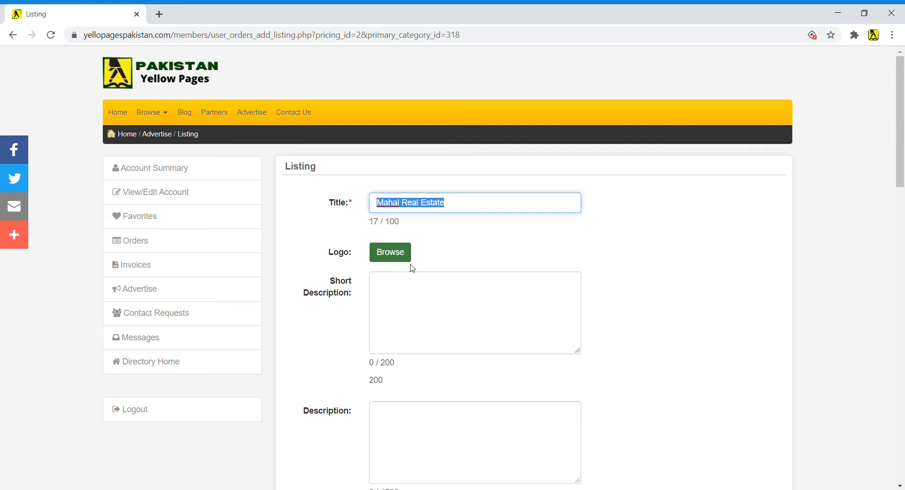
{"action": "left_click", "coordinate": [397, 257]}
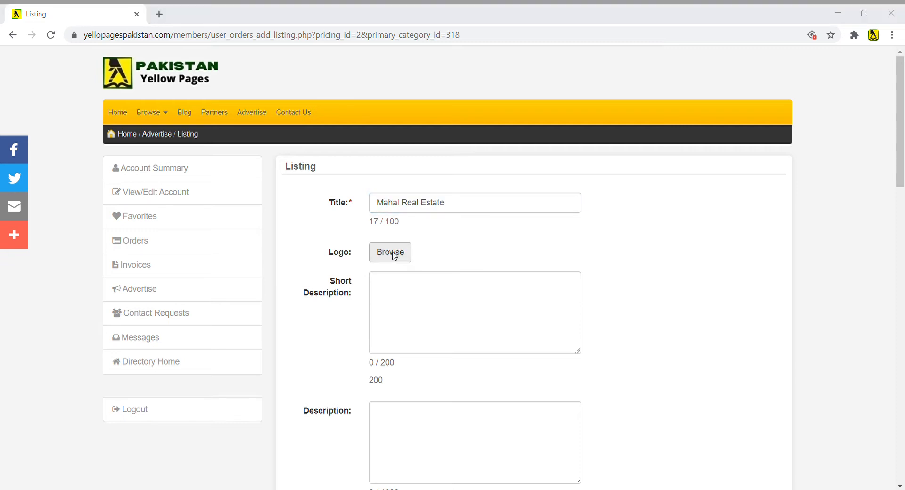
{"action": "double_click", "coordinate": [139, 123]}
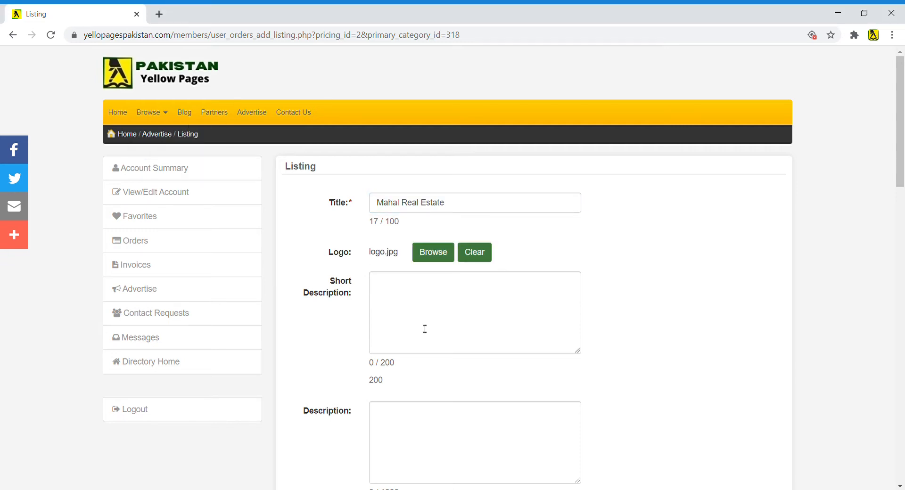
- Paste the prepared DHA Lahore services paragraph into the Short Description box
{"action": "left_click", "coordinate": [432, 315]}
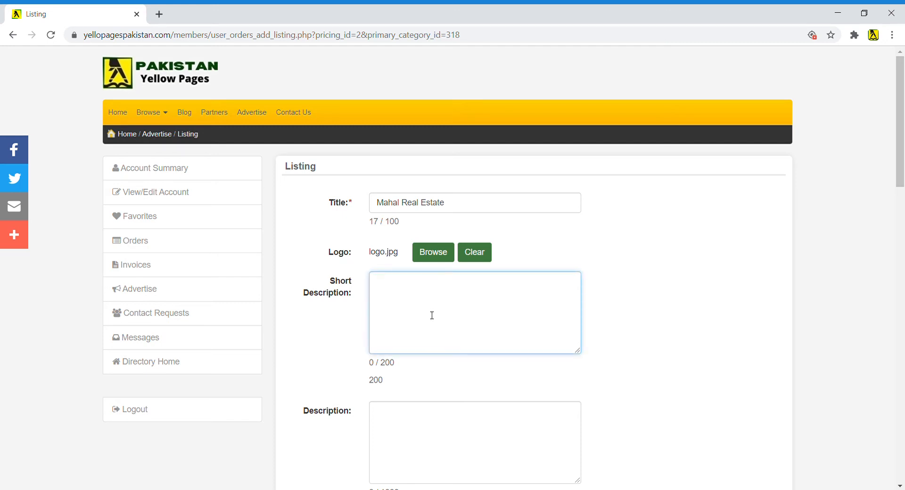
{"action": "key", "text": "alt+Tab"}
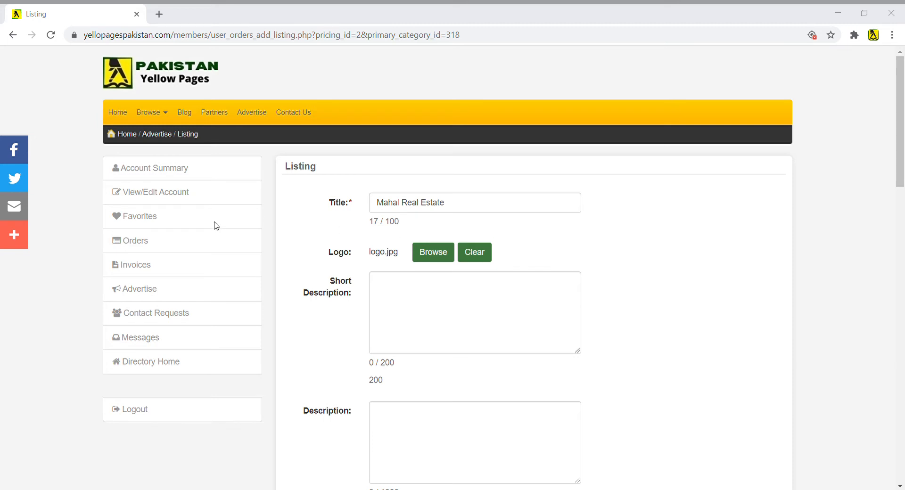
{"action": "left_click", "coordinate": [498, 297]}
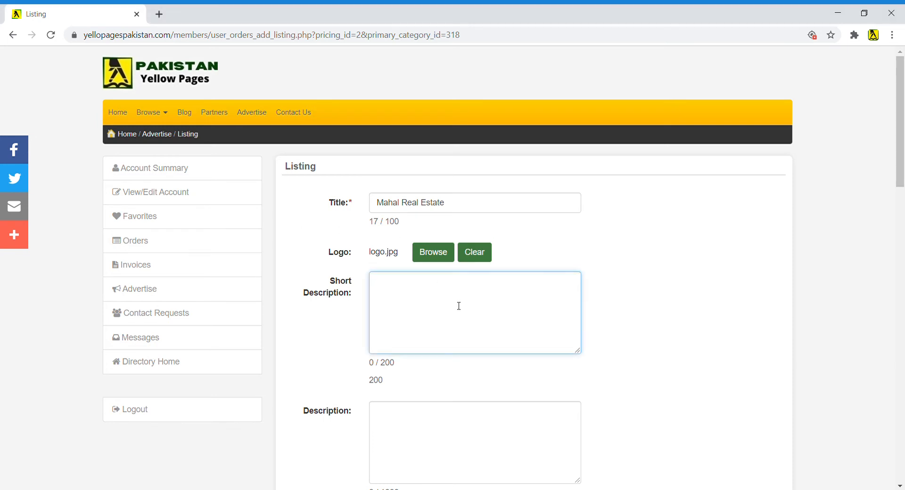
{"action": "type", "text": "Mahal Real Estate is one of the best real estate service providers in DHA Lahore. Our team work for client's satisfaction.□To buy /sell / Rent in DHA Lahore"}
{"action": "key", "text": "alt+Tab"}
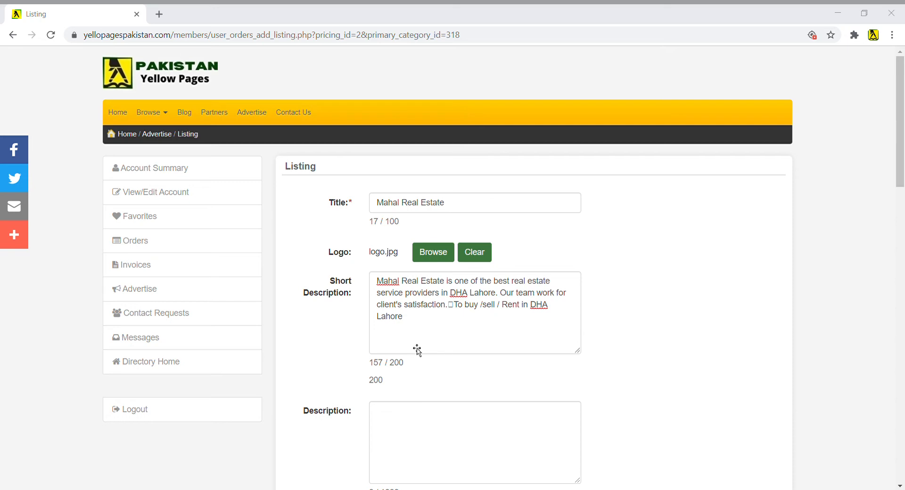
- Paste the long business description into the Description box
{"action": "left_click", "coordinate": [485, 351]}
{"action": "scroll", "coordinate": [429, 358], "scroll_direction": "down", "scroll_amount": 3}
{"action": "left_click", "coordinate": [434, 318]}
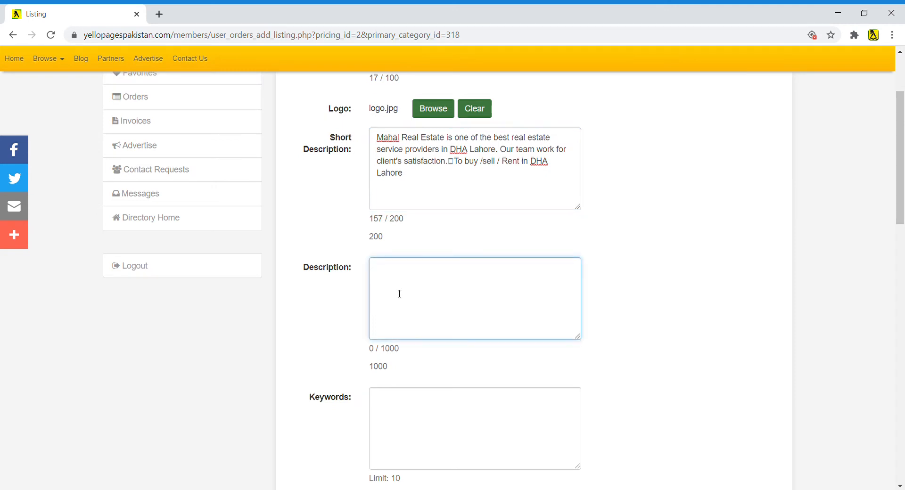
{"action": "key", "text": "alt+Tab"}
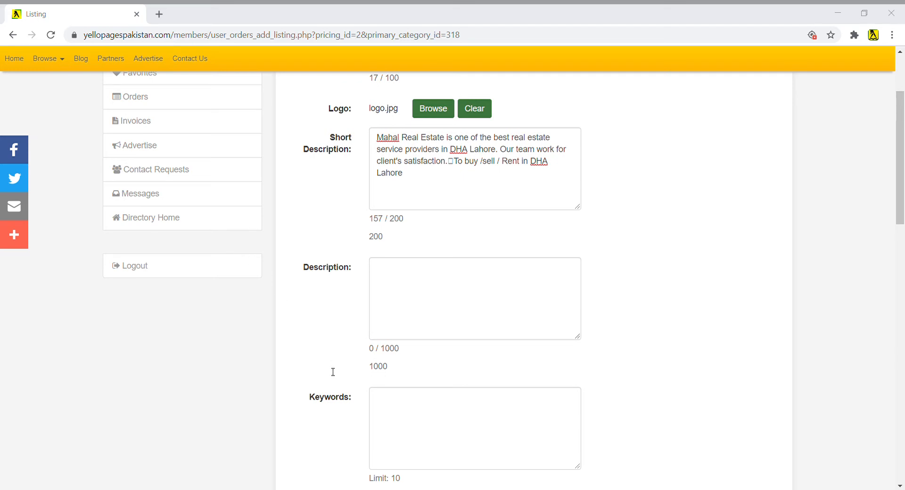
{"action": "key", "text": "alt+Tab"}
{"action": "type", "text": "Mahal Real Estate is an authorized dealer of DHA Lahore, DHA Multan, DHA Gujranwala, DHA Bahawalpur, DHA Peshawar, DHA Quetta, Naval Anchorage Gwadar and Green Palms Gwadar. We are one of the fastest growing estate brokerage company in Pakistan. We provide professional services in a sale, and purchase of DHA Lahore, Multan, Bahawalpur, Peshawar, Gujranwala, Quetta, Bahria Town Lahore, Bahria Town Karachi, Bahria Paradise, Bahria Sports City, Bahria Heights, State Life Phase 1 & 2, Park View, Sui Gas and NFC Phase 1 & 2 Lahore plots and files. We have Authorized Registered Dealer and Serve a Large, Small Clients with Same Honesty and Hard Work. MahalRealEstate.Com Is The Most Visited Mahal Real Estate Website For Last 2 Years. We always provide accurate and unbiased consultation and our consultants adhere to the highest standard of business ethics. At MRE, we are working tirelessly to expand our real estate network and journal on a scale that has never been achieved before by a single r"}
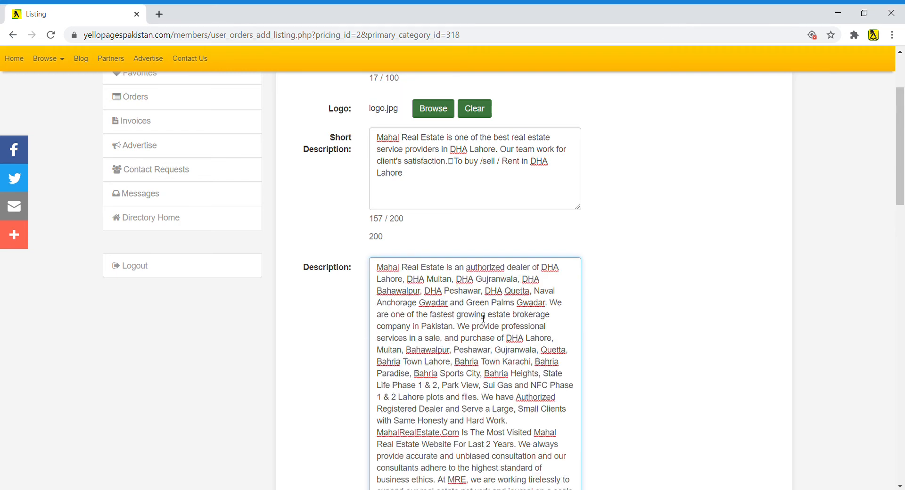
- Delete the unfinished closing 'At MRE' sentence, leaving 860 characters
{"action": "scroll", "coordinate": [448, 340], "scroll_direction": "down", "scroll_amount": 4}
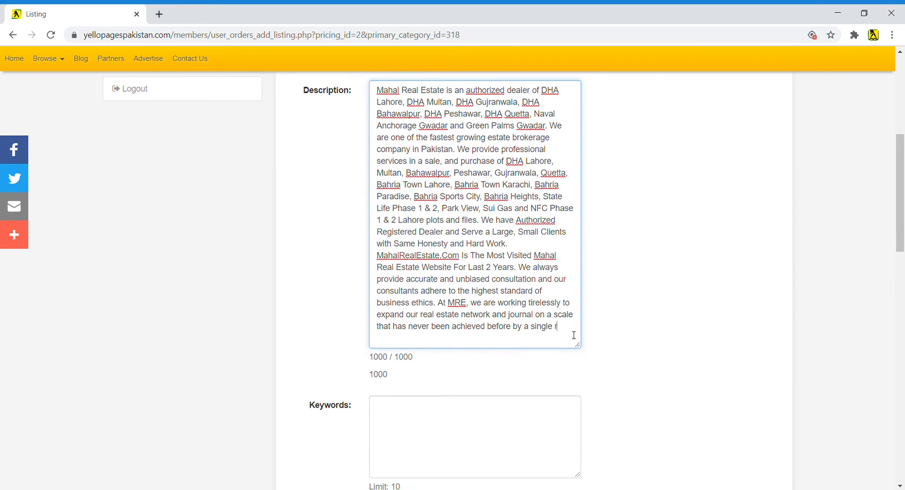
{"action": "left_click_drag", "start_coordinate": [574, 332], "coordinate": [445, 309]}
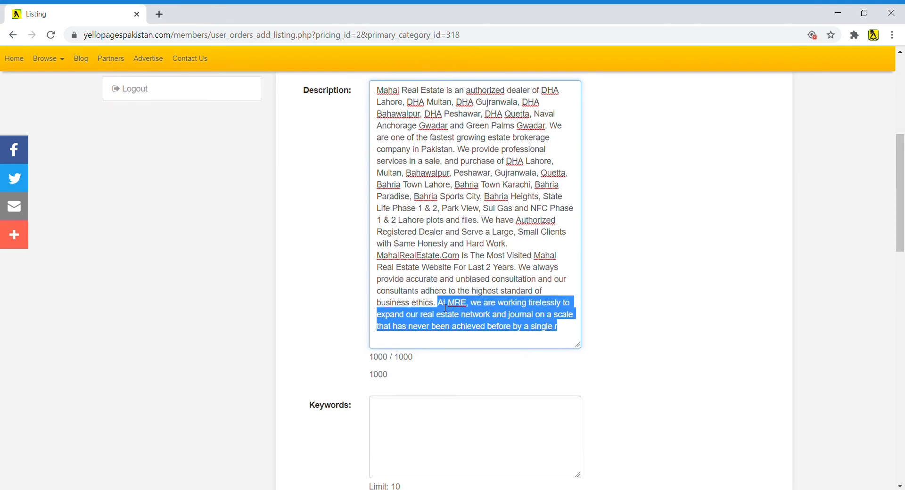
{"action": "key", "text": "BackSpace"}
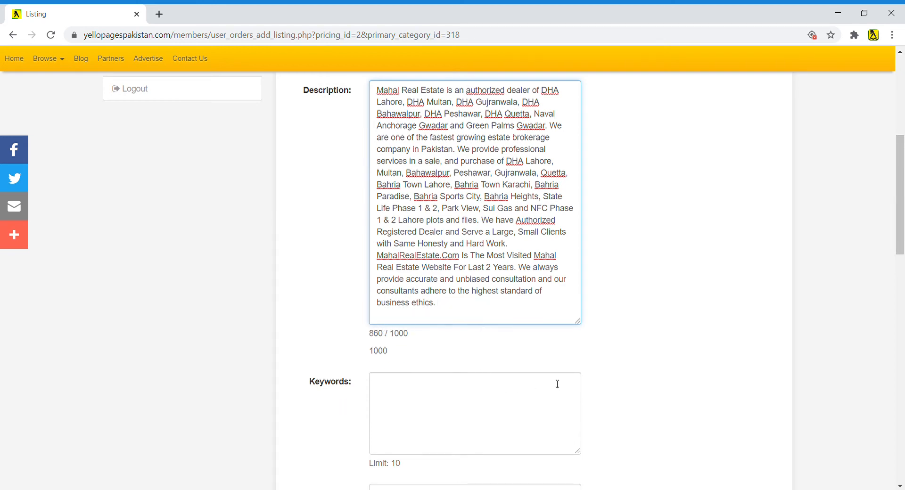
{"action": "scroll", "coordinate": [503, 383], "scroll_direction": "down", "scroll_amount": 1}
- Paste the DHA keyword list into Keywords and delete everything after 'Naval Anchorage Gwadar'
{"action": "left_click", "coordinate": [434, 340]}
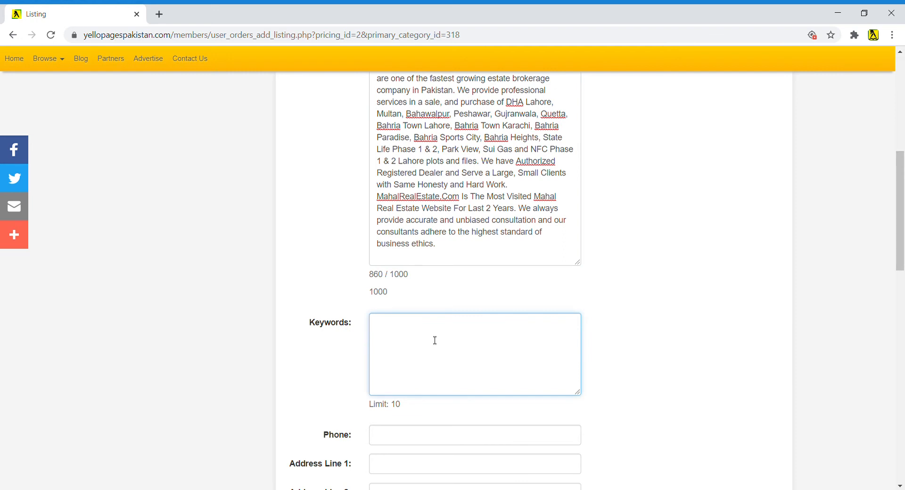
{"action": "key", "text": "alt+Tab"}
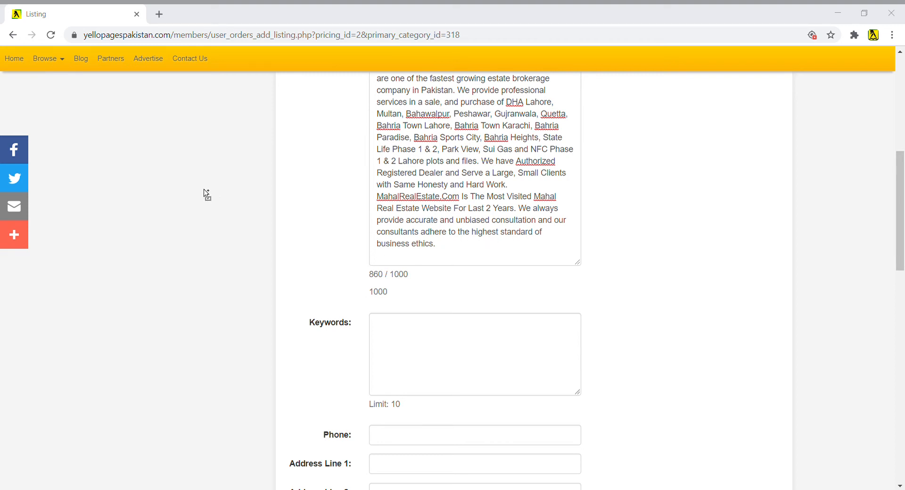
{"action": "left_click", "coordinate": [508, 393]}
{"action": "type", "text": "DHA Lahore, DHA Multan, DHA Gujranwala, DHA Bahawalpur, DHA Peshawar, DHA Quetta, Naval Anchorage Gwadar, Green Palms Gwadar, Buy Plot, Sell Plot, Office Space"}
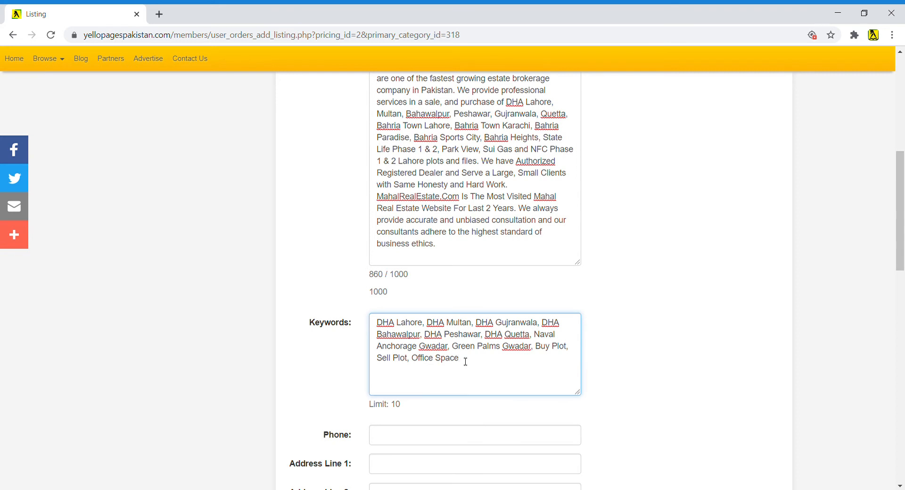
{"action": "left_click_drag", "start_coordinate": [462, 353], "coordinate": [456, 352]}
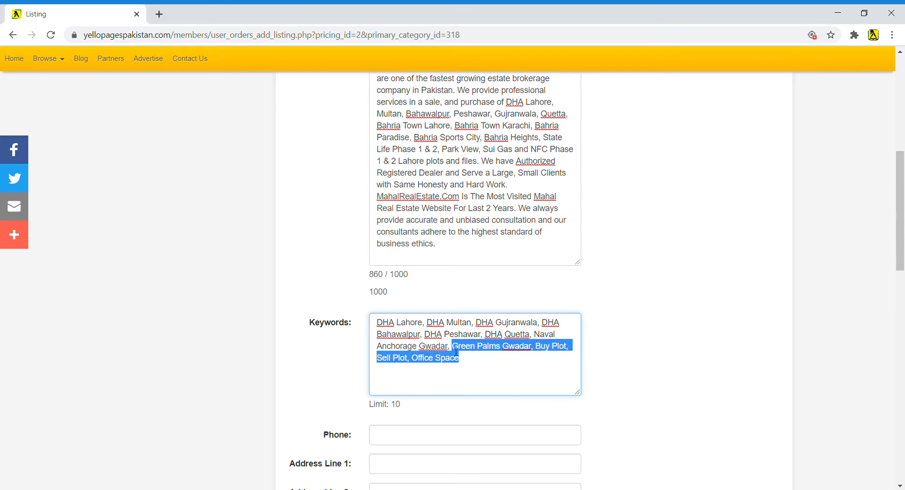
{"action": "key", "text": "BackSpace"}
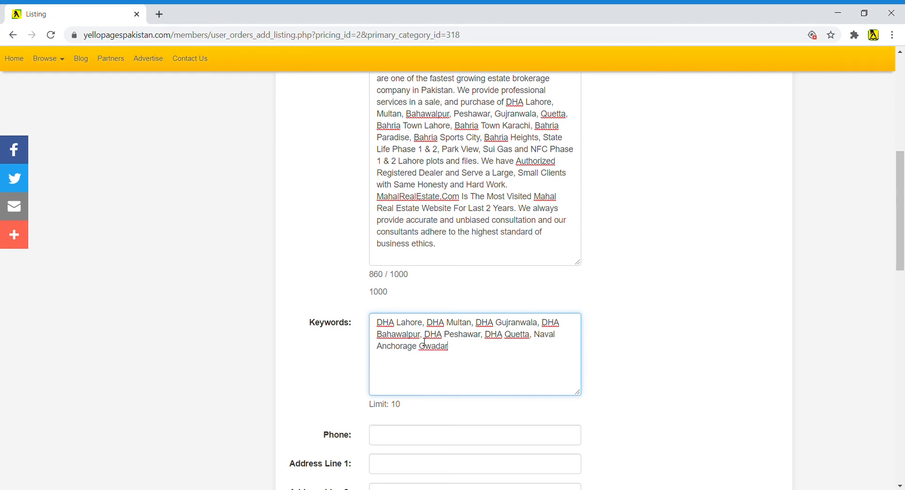
{"action": "scroll", "coordinate": [463, 355], "scroll_direction": "down", "scroll_amount": 3}
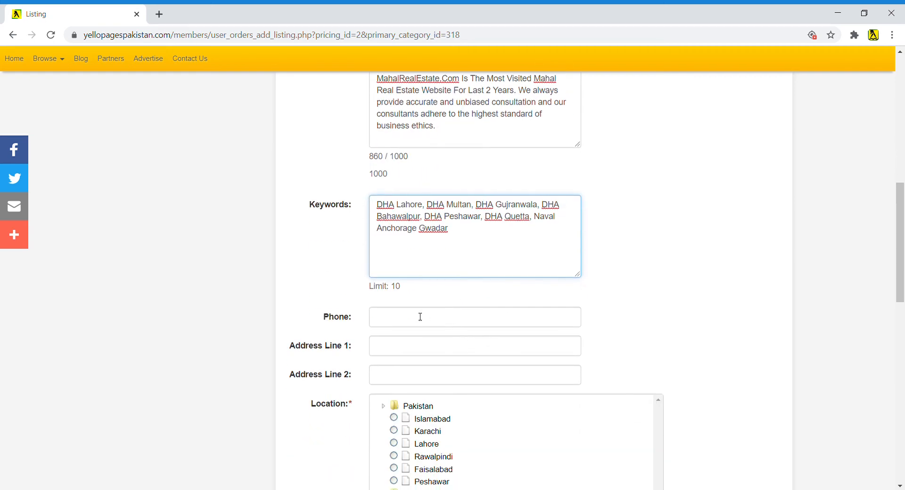
- Paste the business phone number into the Phone field
{"action": "left_click", "coordinate": [422, 319]}
{"action": "key", "text": "alt+Tab"}
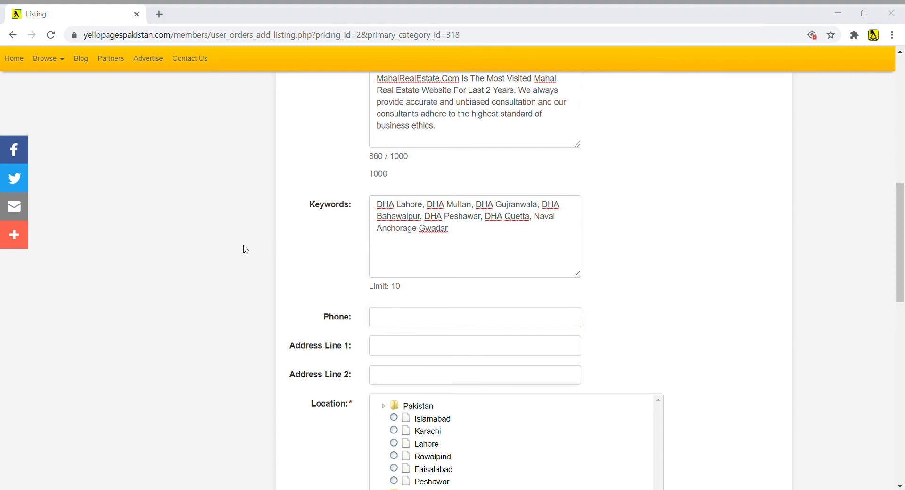
{"action": "key", "text": "alt+Tab"}
{"action": "key", "text": "ctrl+v"}
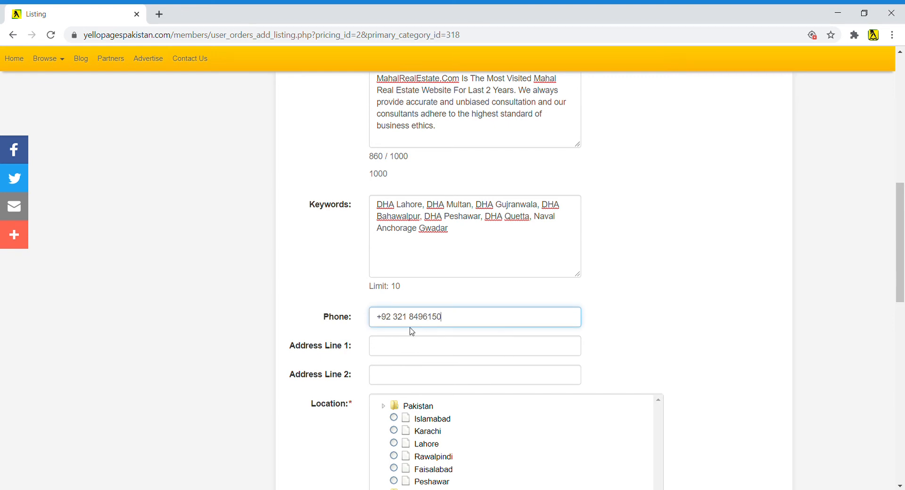
{"action": "key", "text": "alt+Tab"}
{"action": "key", "text": "alt+Tab"}
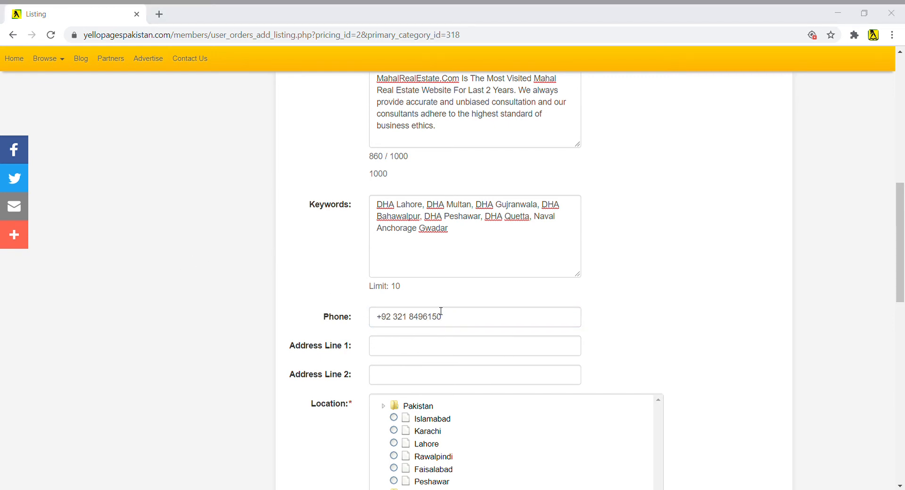
- Paste the street address into Address Line 1
{"action": "left_click", "coordinate": [529, 326]}
{"action": "left_click", "coordinate": [468, 350]}
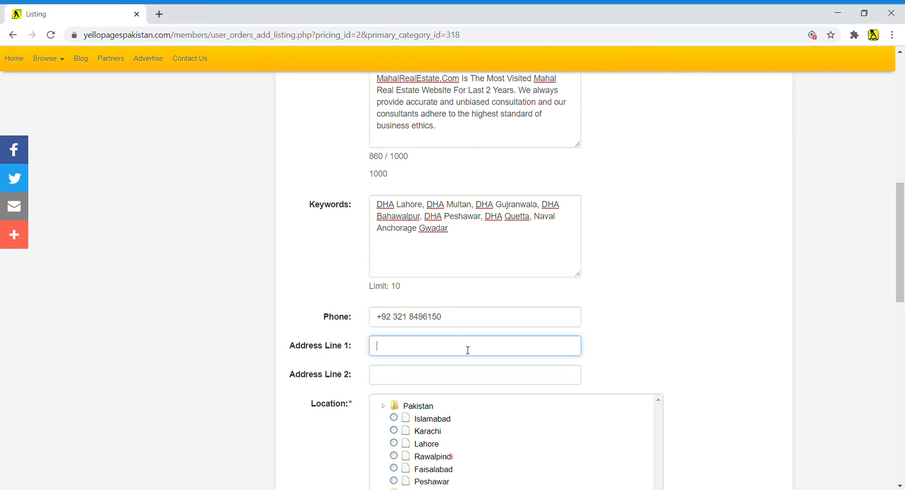
{"action": "scroll", "coordinate": [507, 354], "scroll_direction": "down", "scroll_amount": 3}
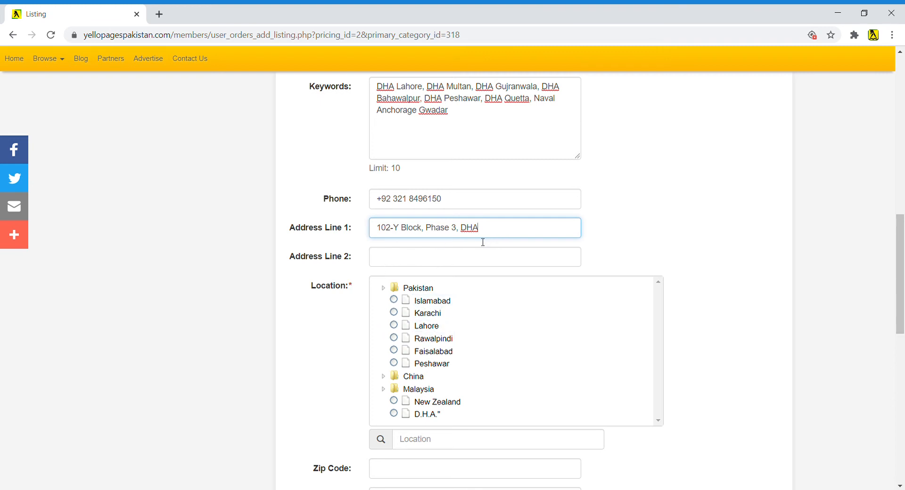
- Set the listing Location to Lahore and select the entered street address text
{"action": "left_click", "coordinate": [394, 325]}
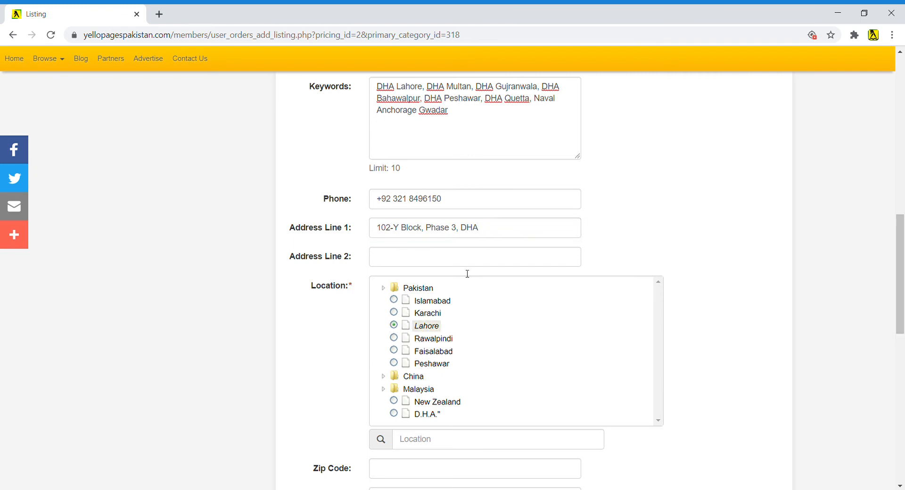
{"action": "scroll", "coordinate": [529, 372], "scroll_direction": "down", "scroll_amount": 4}
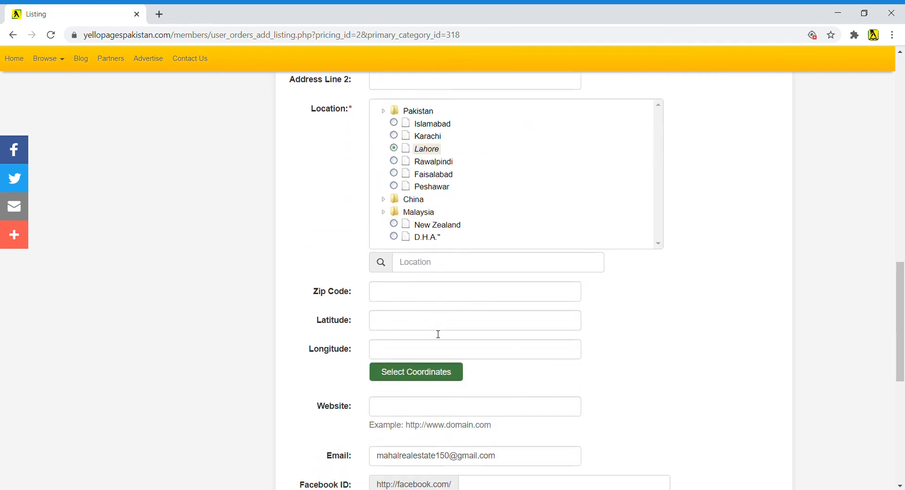
{"action": "scroll", "coordinate": [511, 344], "scroll_direction": "down", "scroll_amount": 2}
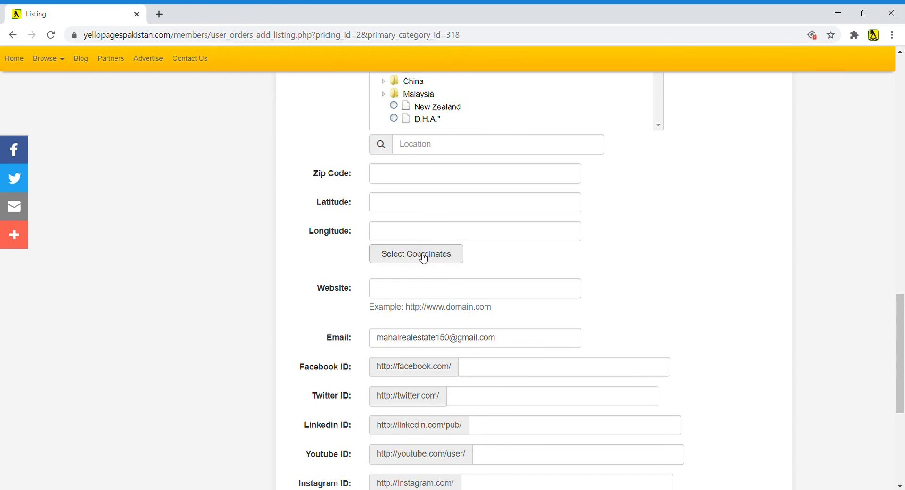
{"action": "scroll", "coordinate": [465, 259], "scroll_direction": "up", "scroll_amount": 4}
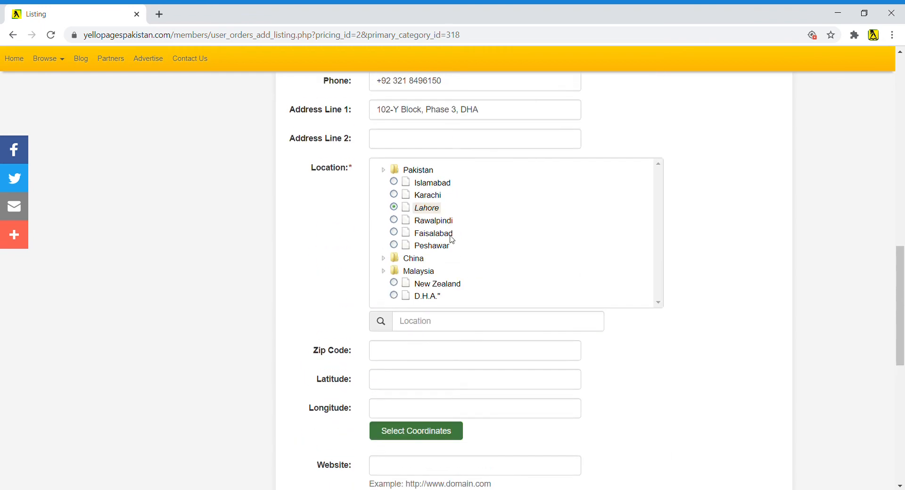
{"action": "left_click_drag", "start_coordinate": [491, 121], "coordinate": [380, 121]}
{"action": "scroll", "coordinate": [438, 323], "scroll_direction": "down", "scroll_amount": 3}
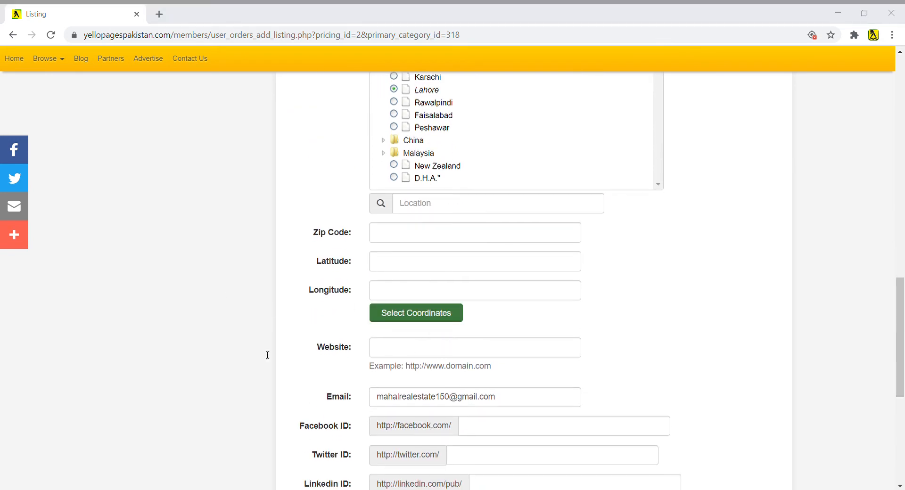
{"action": "left_click", "coordinate": [402, 368]}
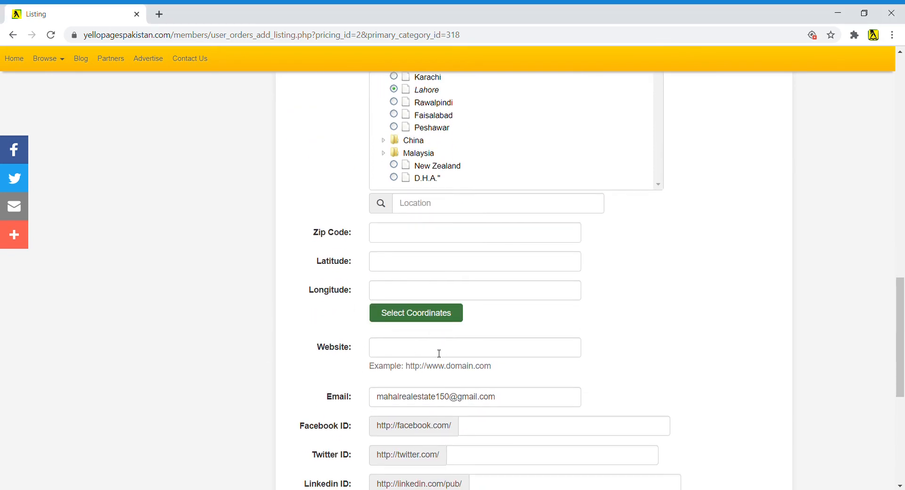
{"action": "left_click", "coordinate": [428, 354]}
{"action": "type", "text": "http://www.mahalrealestate.com/"}
{"action": "scroll", "coordinate": [485, 377], "scroll_direction": "down", "scroll_amount": 3}
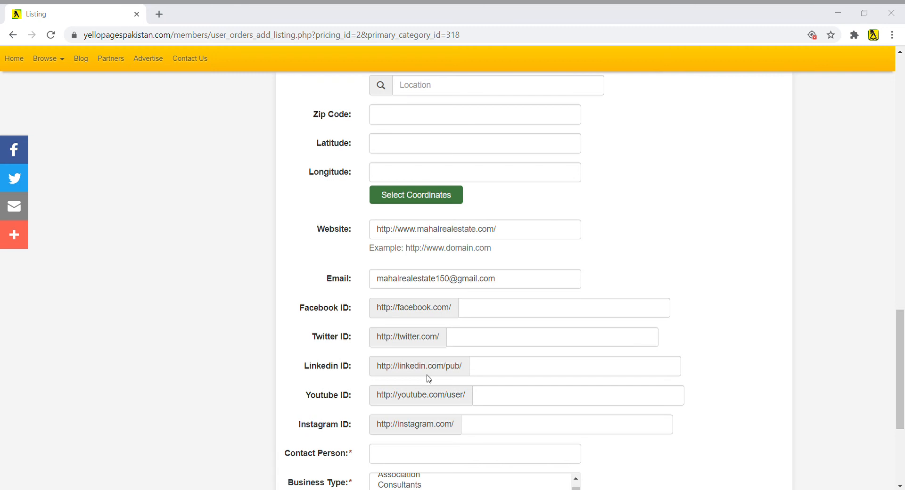
{"action": "left_click", "coordinate": [495, 311]}
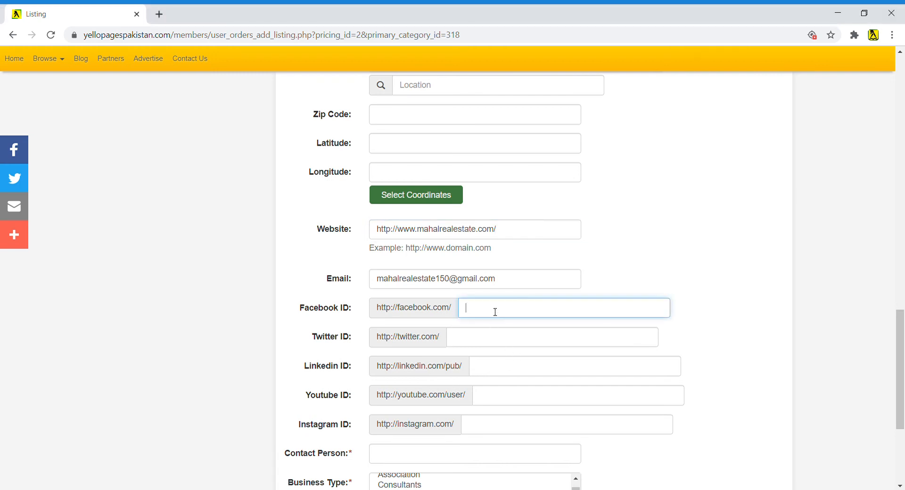
{"action": "type", "text": "pg/MahalRealEstates/"}
{"action": "scroll", "coordinate": [472, 341], "scroll_direction": "down", "scroll_amount": 1}
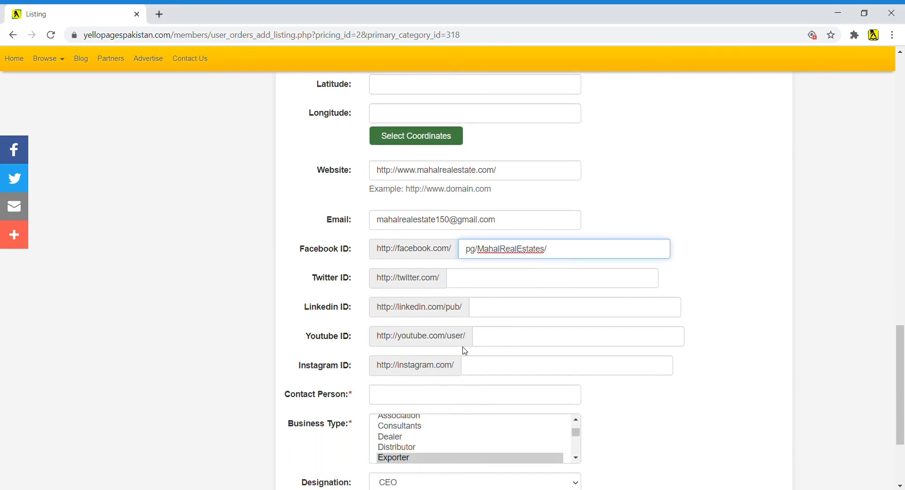
{"action": "scroll", "coordinate": [488, 315], "scroll_direction": "down", "scroll_amount": 1}
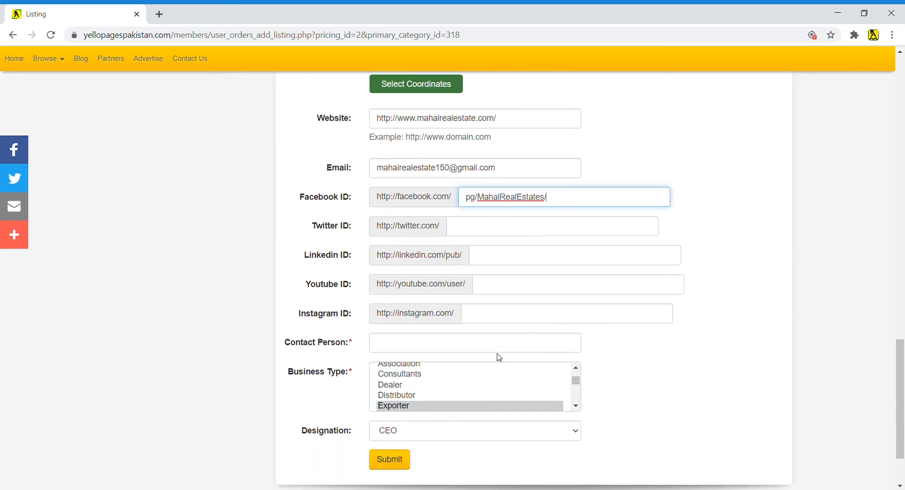
{"action": "key", "text": "alt+Tab"}
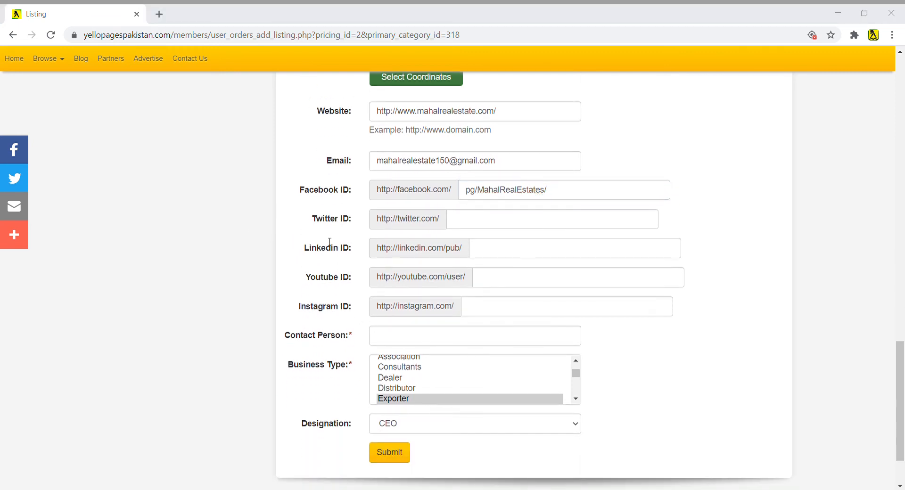
- Paste the contact person's name into the contact person field
{"action": "key", "text": "alt+Tab"}
{"action": "left_click", "coordinate": [460, 338]}
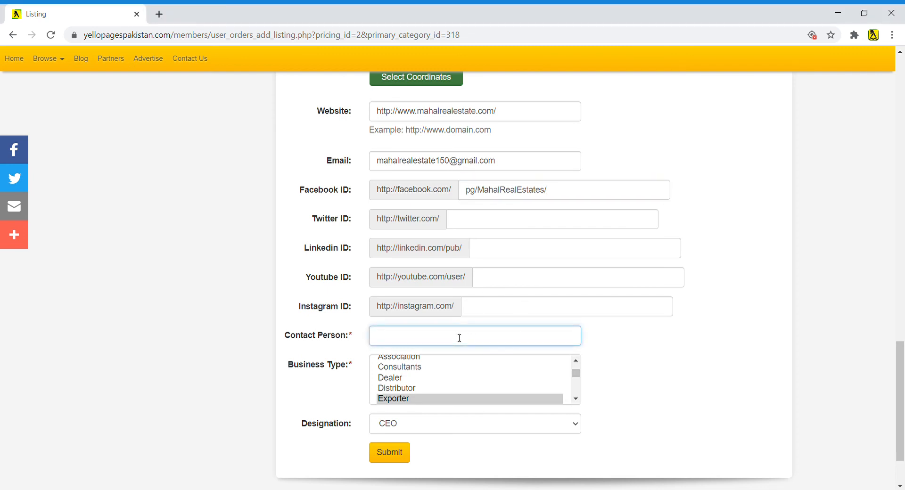
{"action": "scroll", "coordinate": [471, 368], "scroll_direction": "down", "scroll_amount": 2}
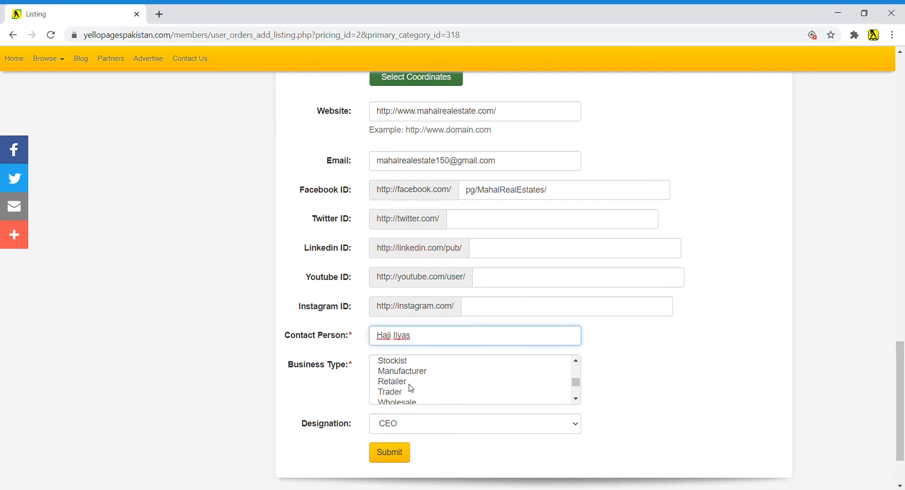
- Choose Consultants as Business Type, keep CEO as Designation, and submit the listing
{"action": "scroll", "coordinate": [411, 389], "scroll_direction": "down", "scroll_amount": 2}
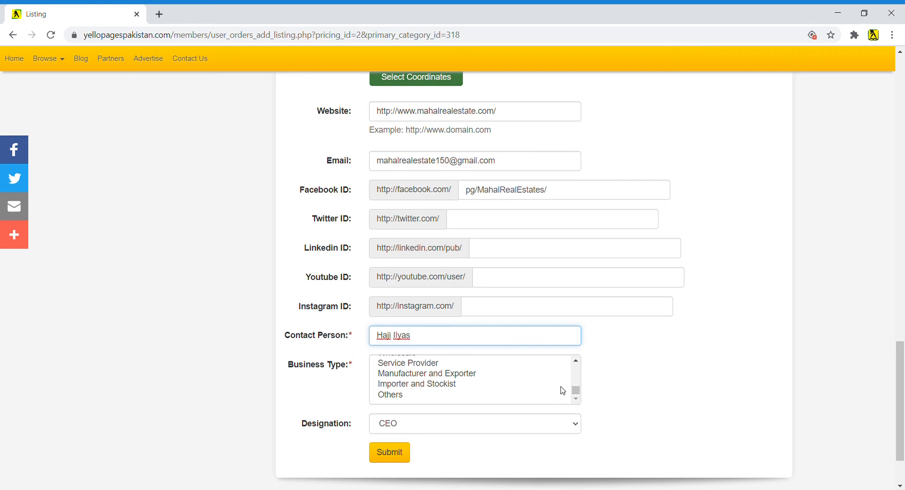
{"action": "left_click_drag", "start_coordinate": [576, 391], "coordinate": [573, 371]}
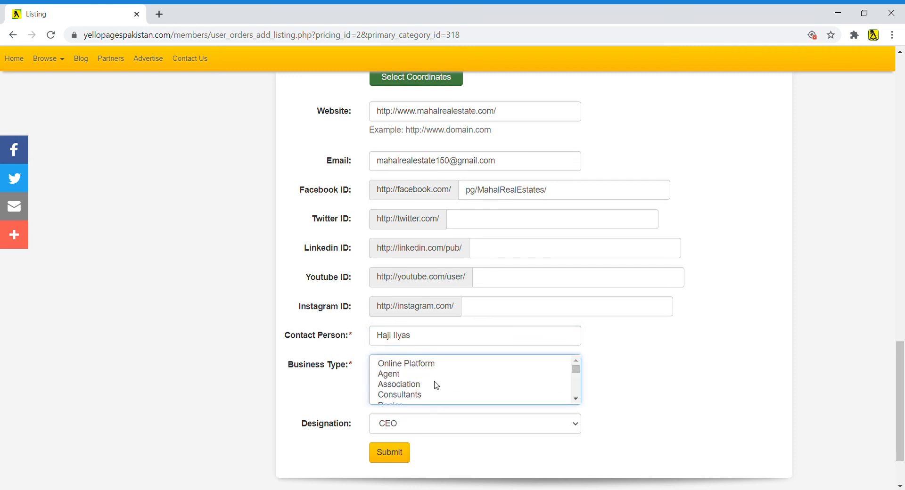
{"action": "left_click", "coordinate": [402, 395]}
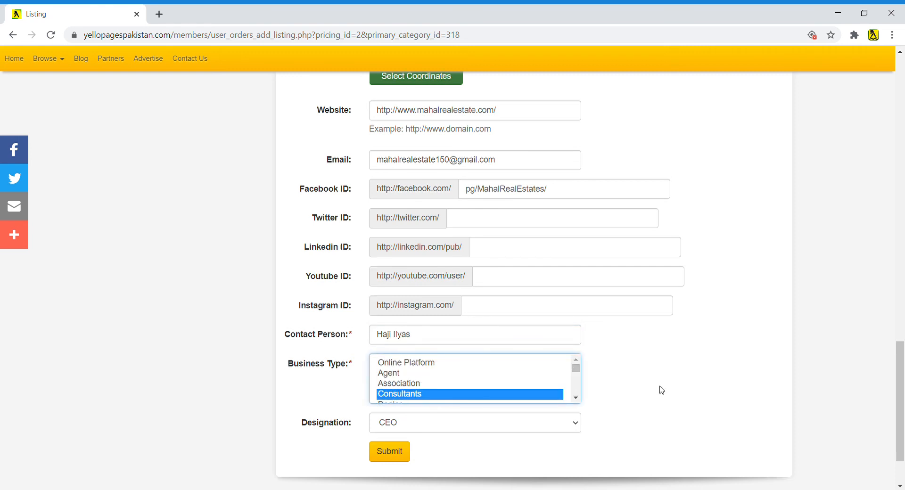
{"action": "scroll", "coordinate": [659, 389], "scroll_direction": "down", "scroll_amount": 2}
{"action": "left_click", "coordinate": [435, 357]}
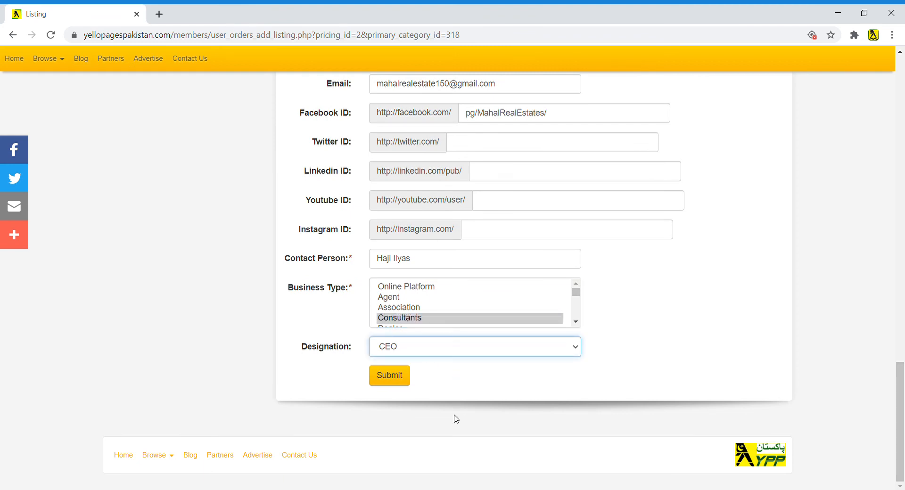
{"action": "left_click", "coordinate": [397, 379]}
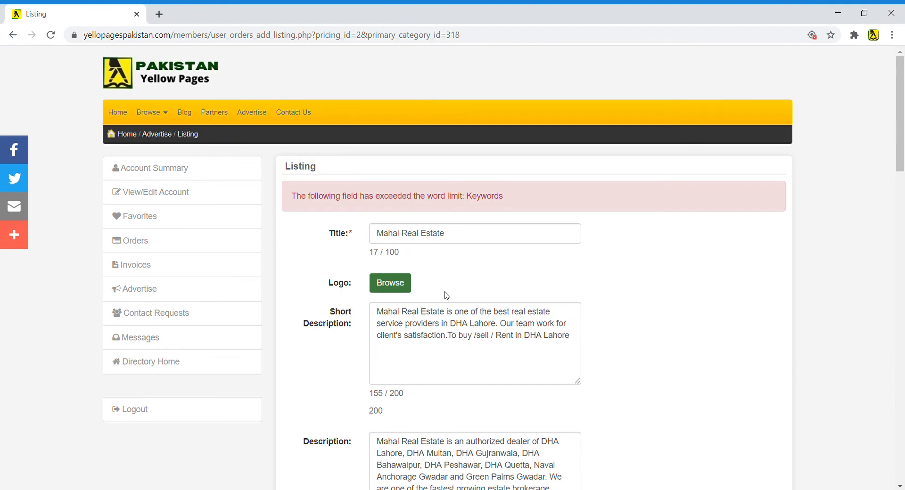
- Delete 'Naval Anchorage Gwadar' from Keywords and resubmit the listing
{"action": "scroll", "coordinate": [453, 330], "scroll_direction": "down", "scroll_amount": 7}
{"action": "scroll", "coordinate": [473, 375], "scroll_direction": "up", "scroll_amount": 5}
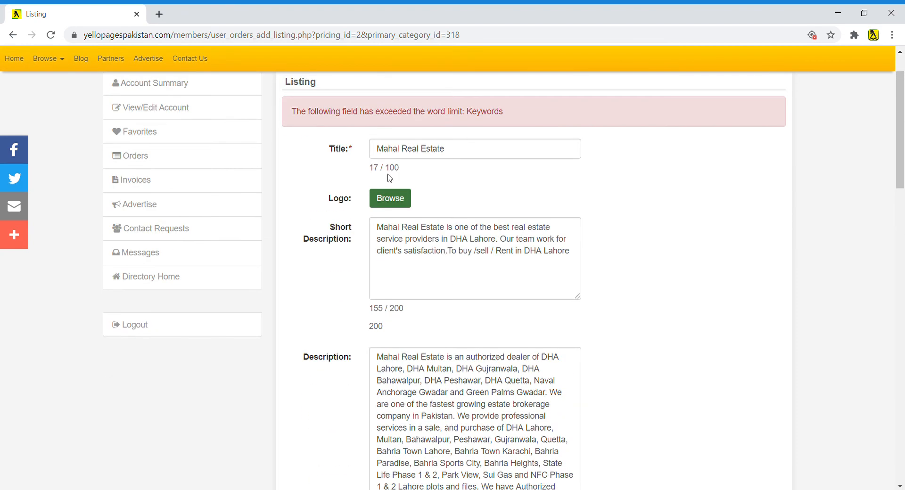
{"action": "scroll", "coordinate": [453, 368], "scroll_direction": "down", "scroll_amount": 9}
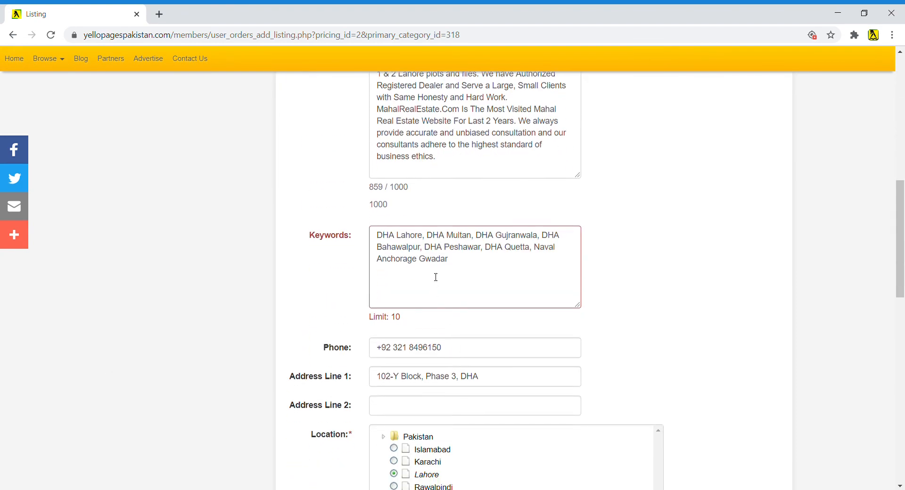
{"action": "left_click_drag", "start_coordinate": [460, 264], "coordinate": [541, 254]}
{"action": "key", "text": "BackSpace"}
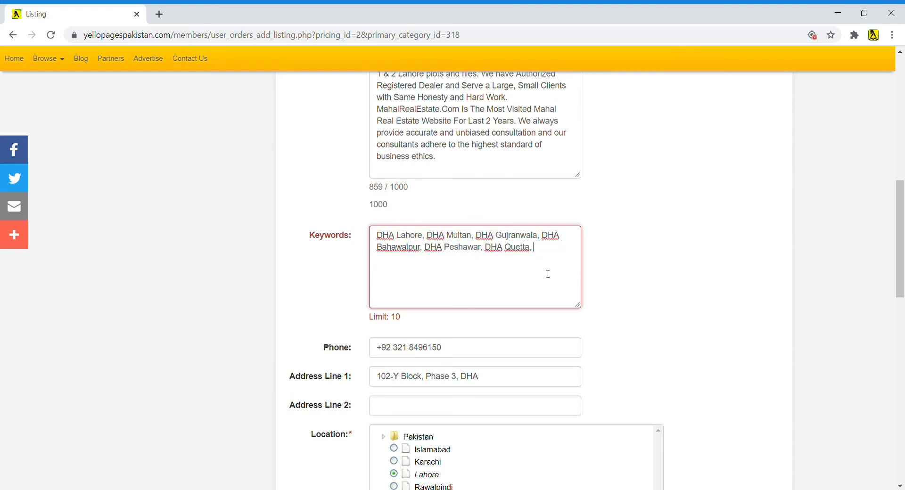
{"action": "scroll", "coordinate": [518, 337], "scroll_direction": "down", "scroll_amount": 14}
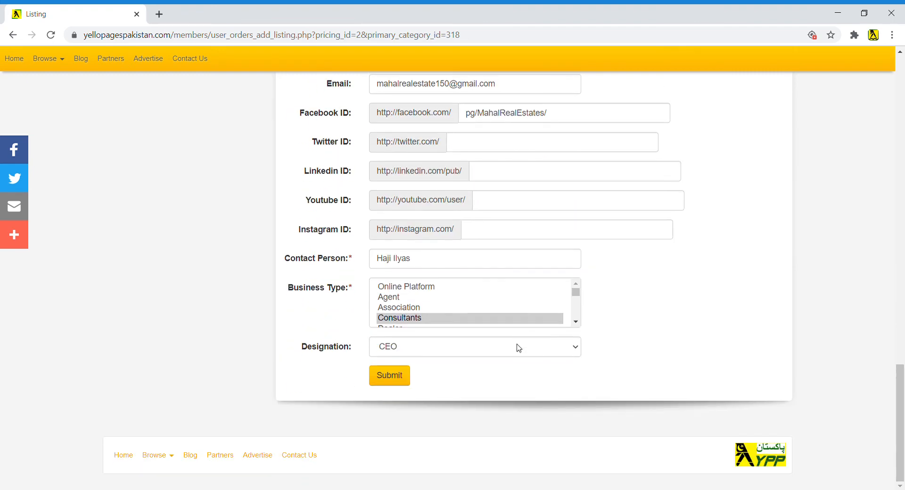
{"action": "left_click", "coordinate": [396, 381]}
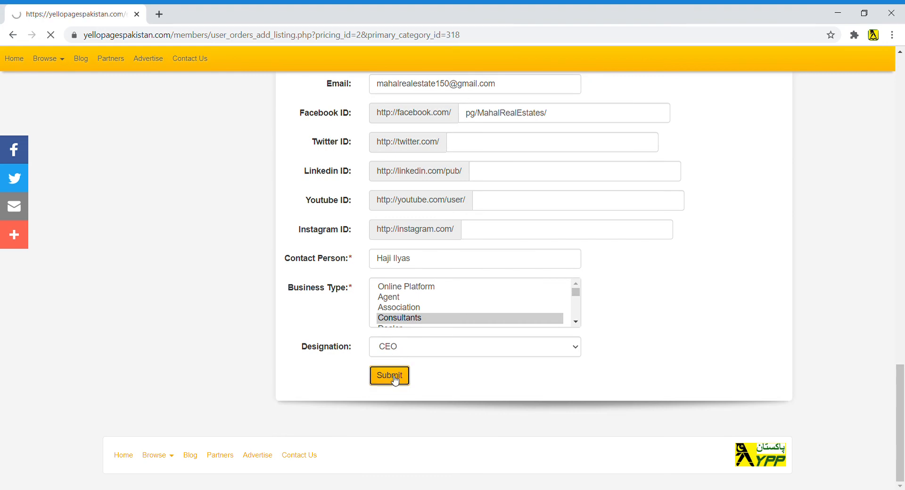
- Remove ', DHA Quetta' from the end of the Keywords
{"action": "scroll", "coordinate": [492, 407], "scroll_direction": "down", "scroll_amount": 7}
{"action": "scroll", "coordinate": [492, 408], "scroll_direction": "down", "scroll_amount": 3}
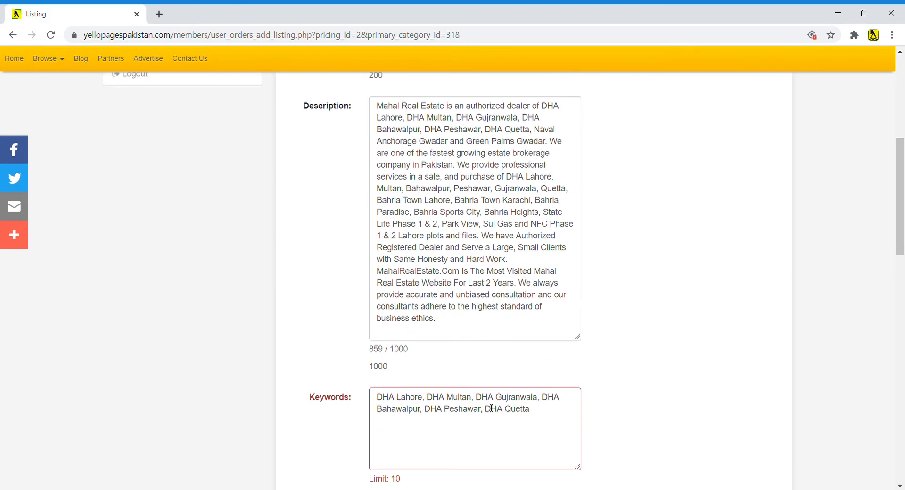
{"action": "left_click", "coordinate": [539, 320]}
{"action": "left_click_drag", "start_coordinate": [541, 313], "coordinate": [485, 313]}
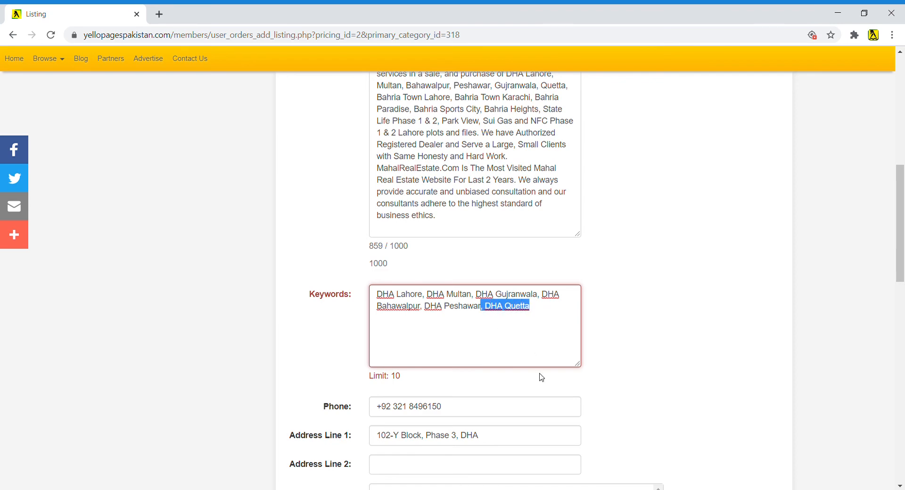
{"action": "key", "text": "BackSpace"}
{"action": "scroll", "coordinate": [518, 391], "scroll_direction": "down", "scroll_amount": 15}
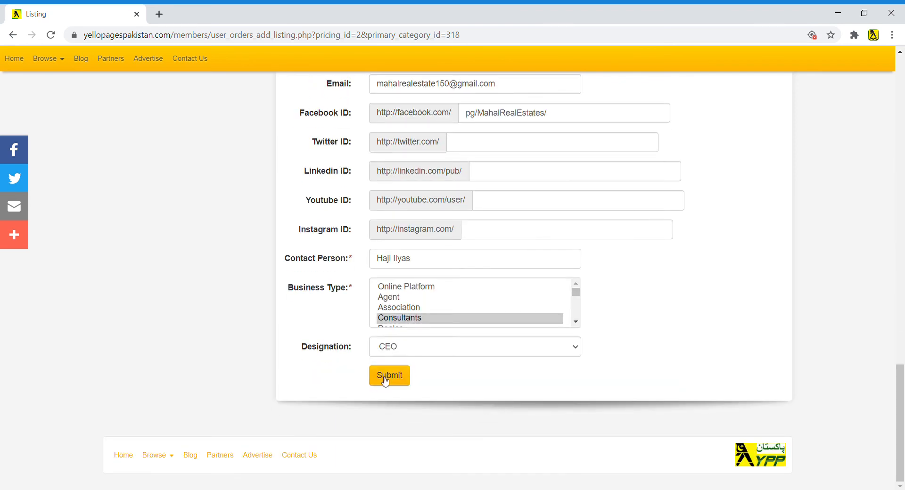
- Resubmit the Mahal Real Estate listing with its keywords now ending at DHA Peshawar
{"action": "left_click", "coordinate": [386, 380]}
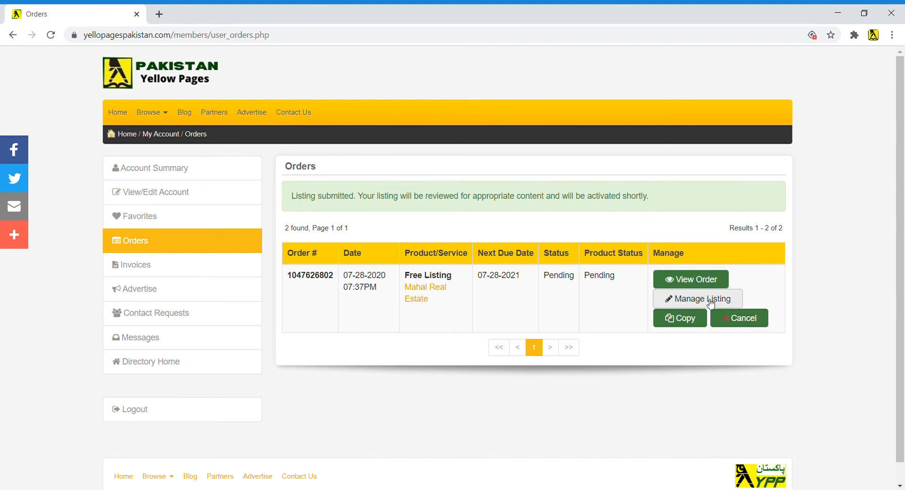
- Review the pending Mahal Real Estate preview in a new tab, then go back to Orders
{"action": "left_click", "coordinate": [421, 293]}
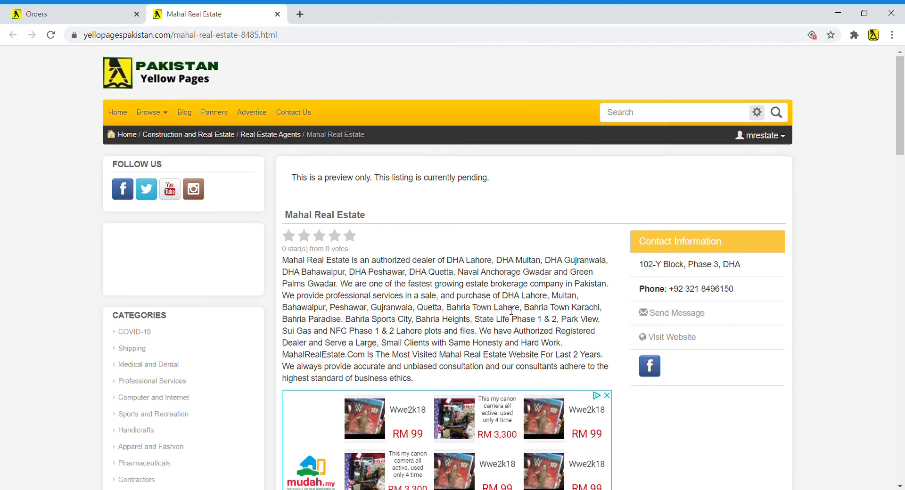
{"action": "scroll", "coordinate": [543, 316], "scroll_direction": "down", "scroll_amount": 3}
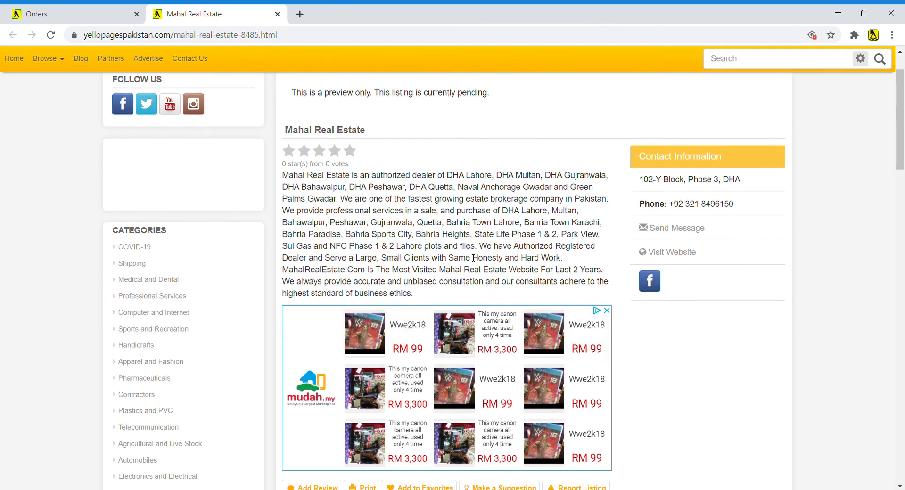
{"action": "scroll", "coordinate": [473, 258], "scroll_direction": "down", "scroll_amount": 7}
{"action": "scroll", "coordinate": [473, 258], "scroll_direction": "up", "scroll_amount": 10}
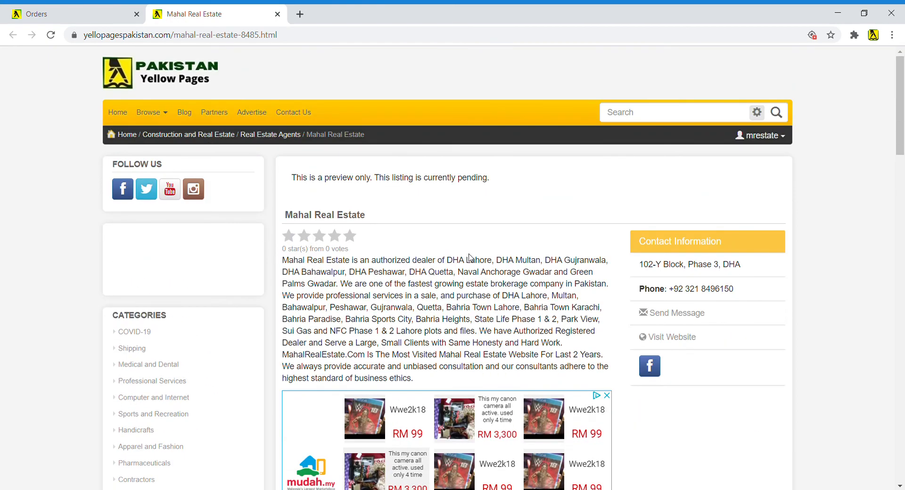
{"action": "left_click", "coordinate": [71, 17]}
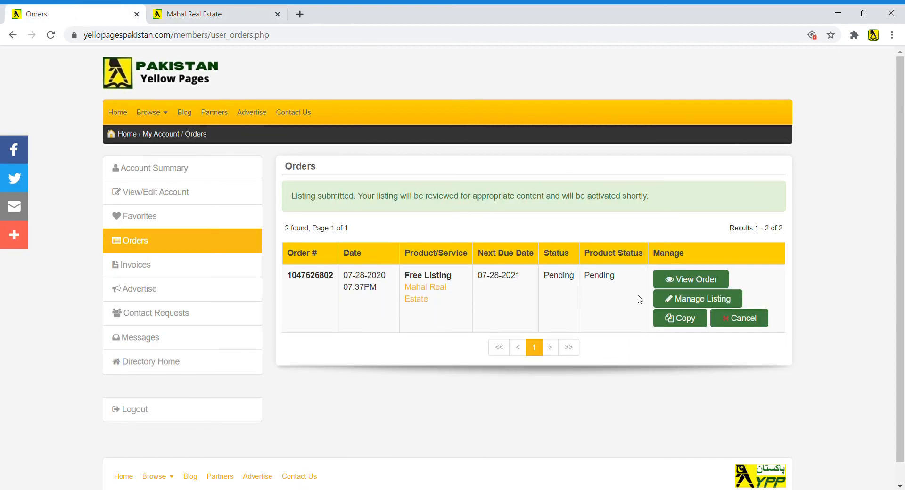
- From Manage Listing, open the Edit Listing form and attach logo.jpg in the Logo field
{"action": "left_click", "coordinate": [702, 298]}
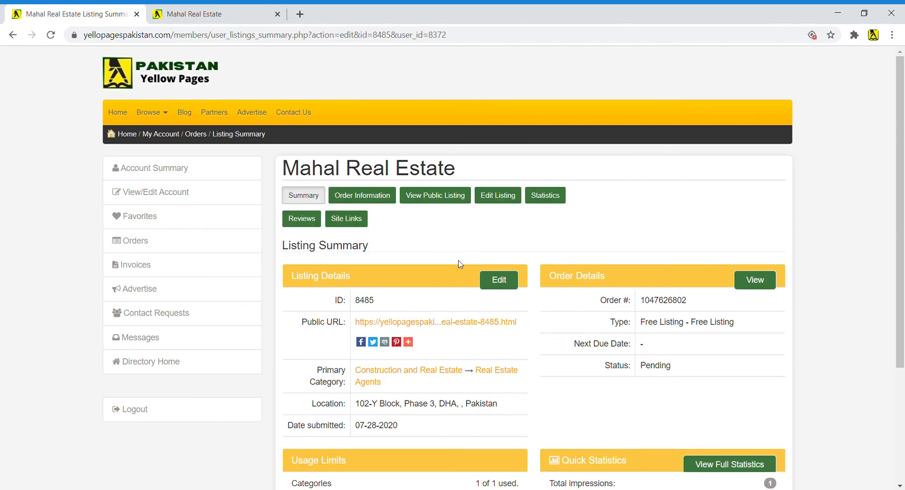
{"action": "left_click", "coordinate": [512, 283]}
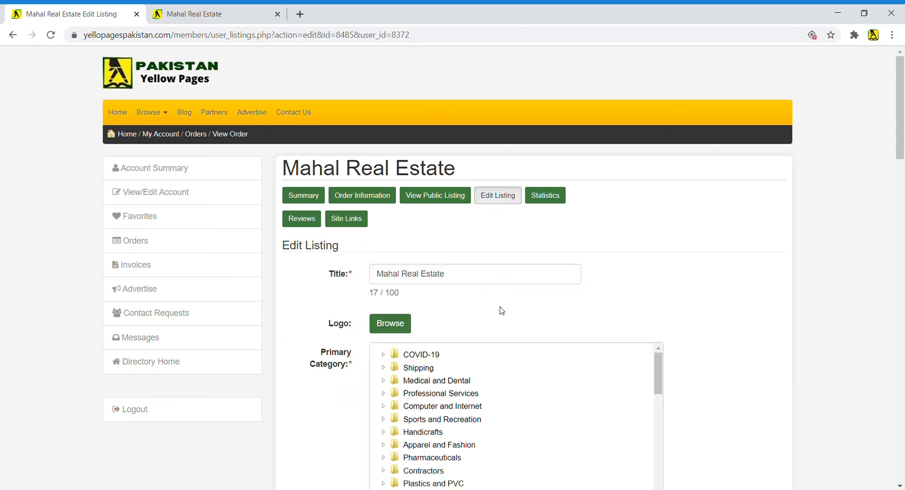
{"action": "scroll", "coordinate": [406, 268], "scroll_direction": "down", "scroll_amount": 3}
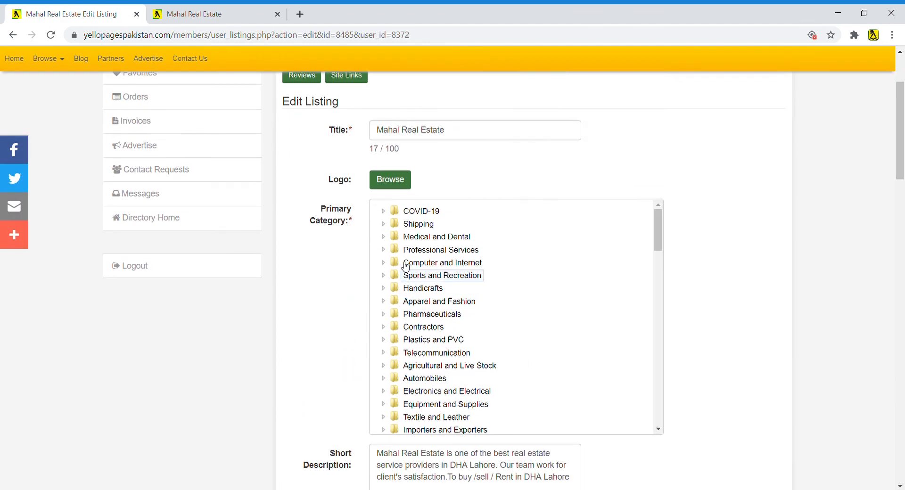
{"action": "left_click", "coordinate": [399, 183]}
{"action": "double_click", "coordinate": [133, 112]}
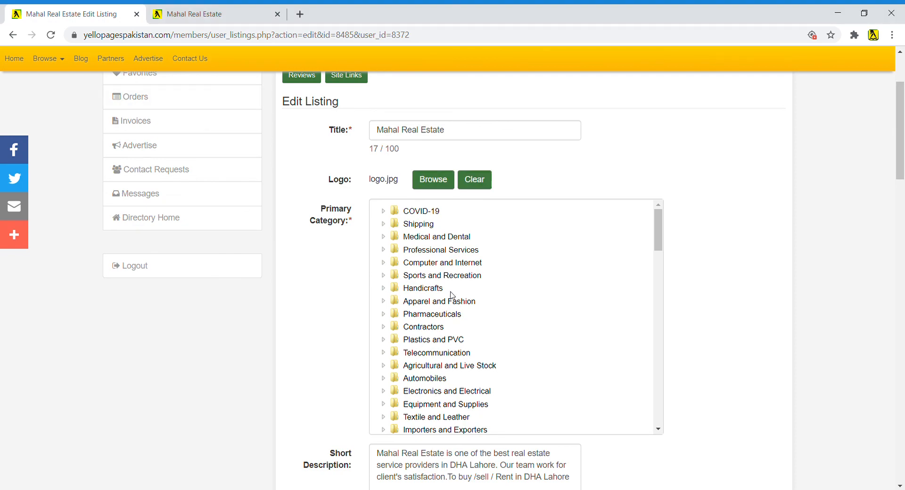
{"action": "scroll", "coordinate": [480, 324], "scroll_direction": "down", "scroll_amount": 10}
{"action": "scroll", "coordinate": [481, 323], "scroll_direction": "down", "scroll_amount": 4}
{"action": "scroll", "coordinate": [648, 365], "scroll_direction": "down", "scroll_amount": 15}
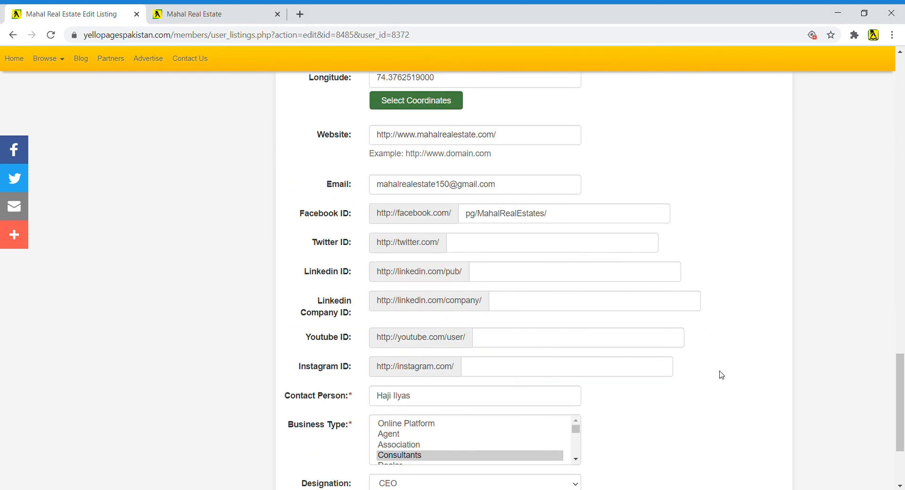
- Submit the edited listing, confirm logo.jpg shows as Current Logo, and return to the Mahal Real Estate tab
{"action": "left_click", "coordinate": [389, 375]}
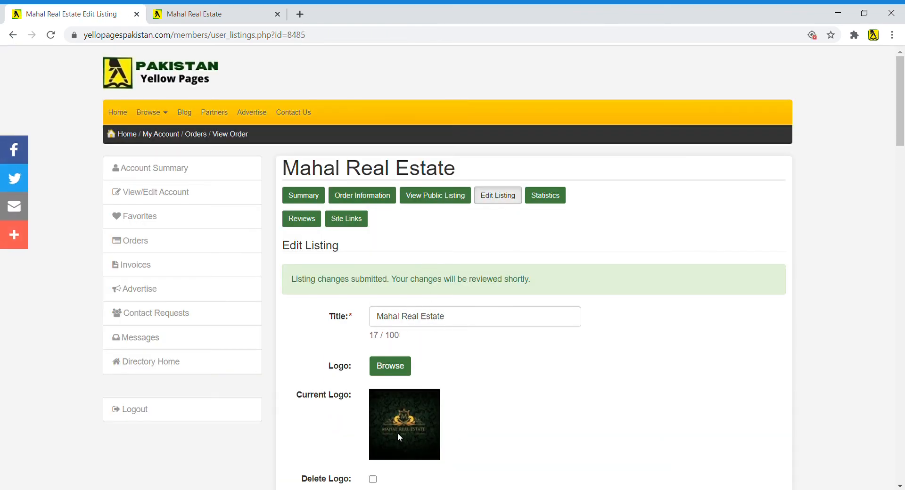
{"action": "scroll", "coordinate": [493, 400], "scroll_direction": "down", "scroll_amount": 20}
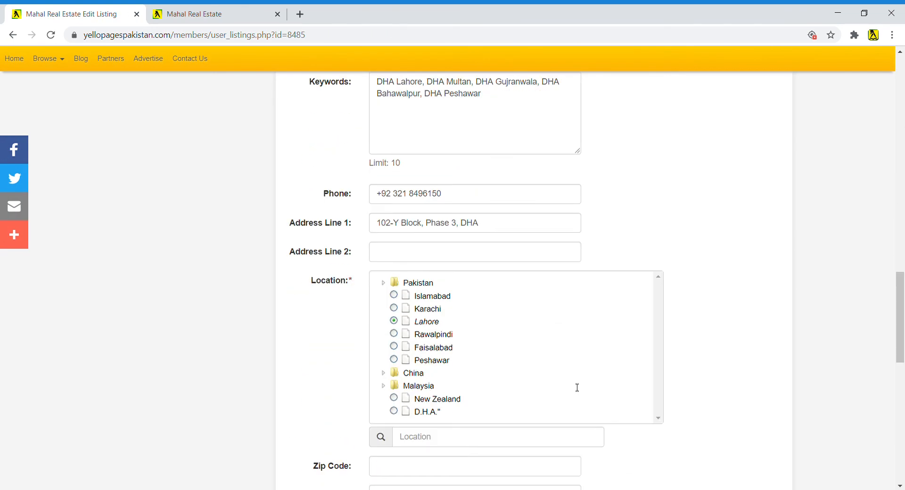
{"action": "scroll", "coordinate": [574, 385], "scroll_direction": "down", "scroll_amount": 12}
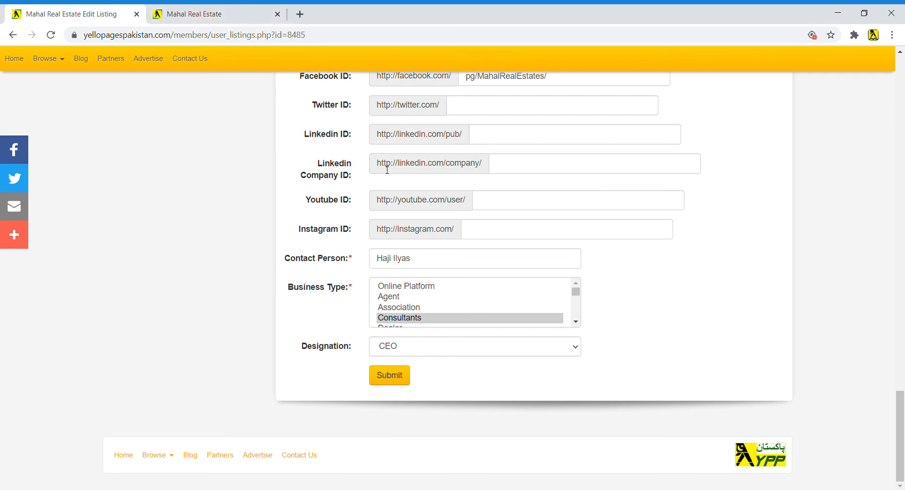
{"action": "scroll", "coordinate": [669, 260], "scroll_direction": "up", "scroll_amount": 15}
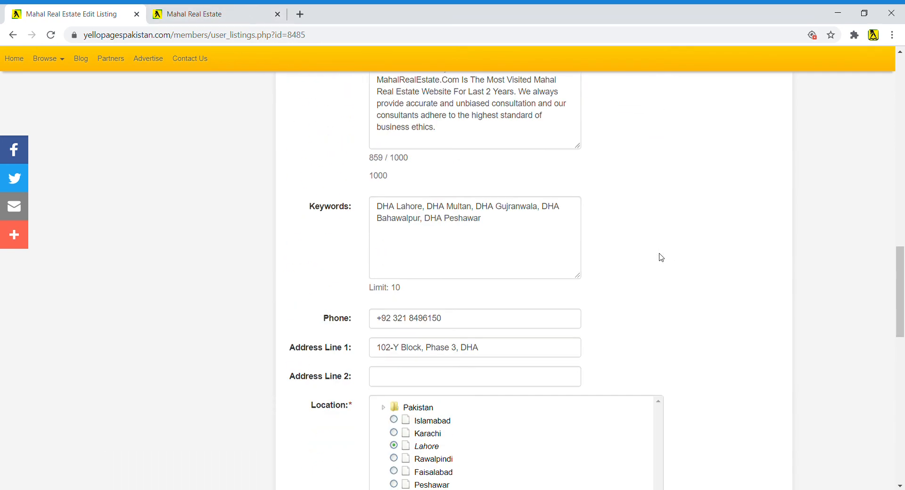
{"action": "scroll", "coordinate": [661, 258], "scroll_direction": "up", "scroll_amount": 5}
{"action": "left_click", "coordinate": [206, 13]}
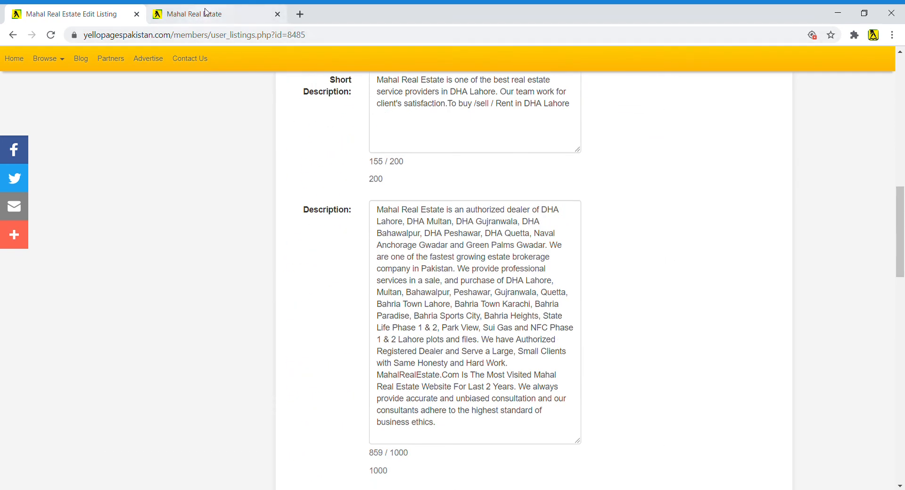